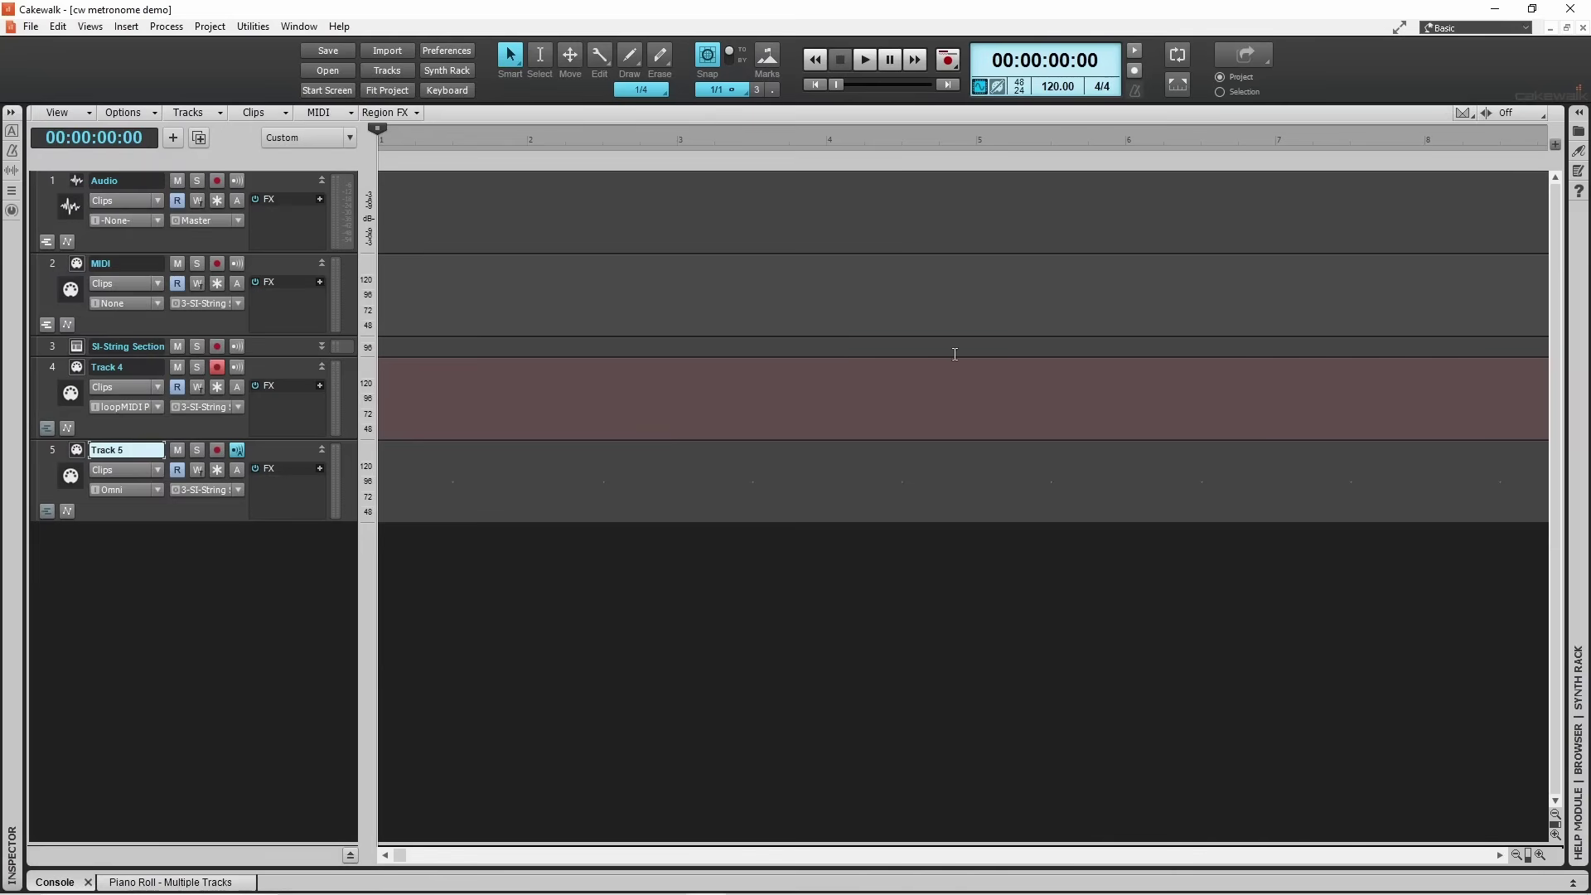
Step: Enable the playback metronome, then play the demo project briefly and stop it
{"action": "left_click", "coordinate": [1134, 51]}
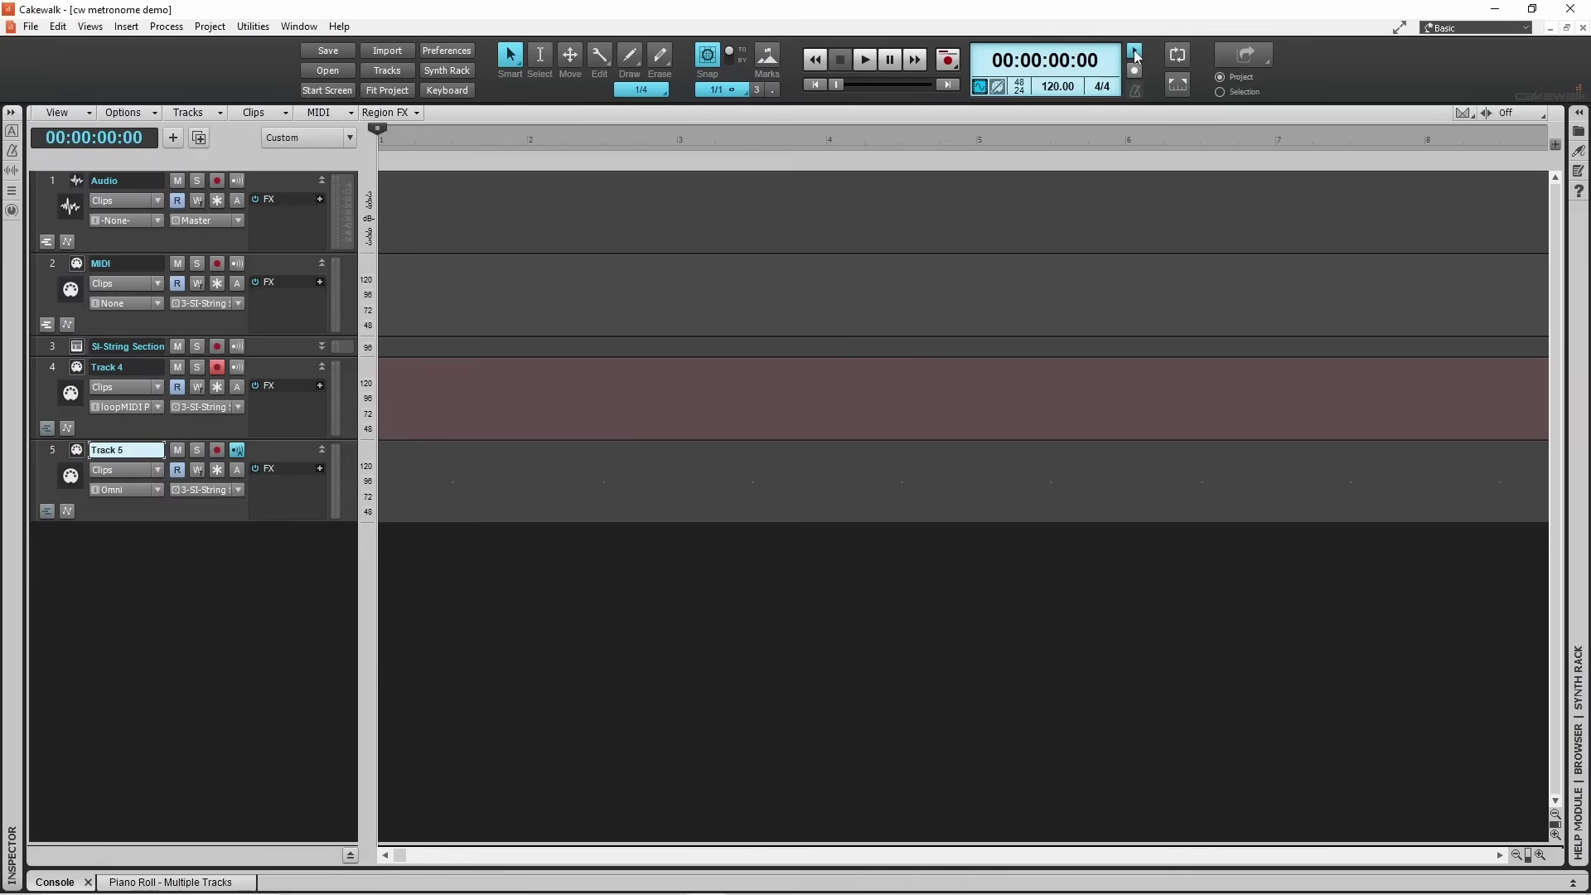
{"action": "left_click", "coordinate": [862, 65]}
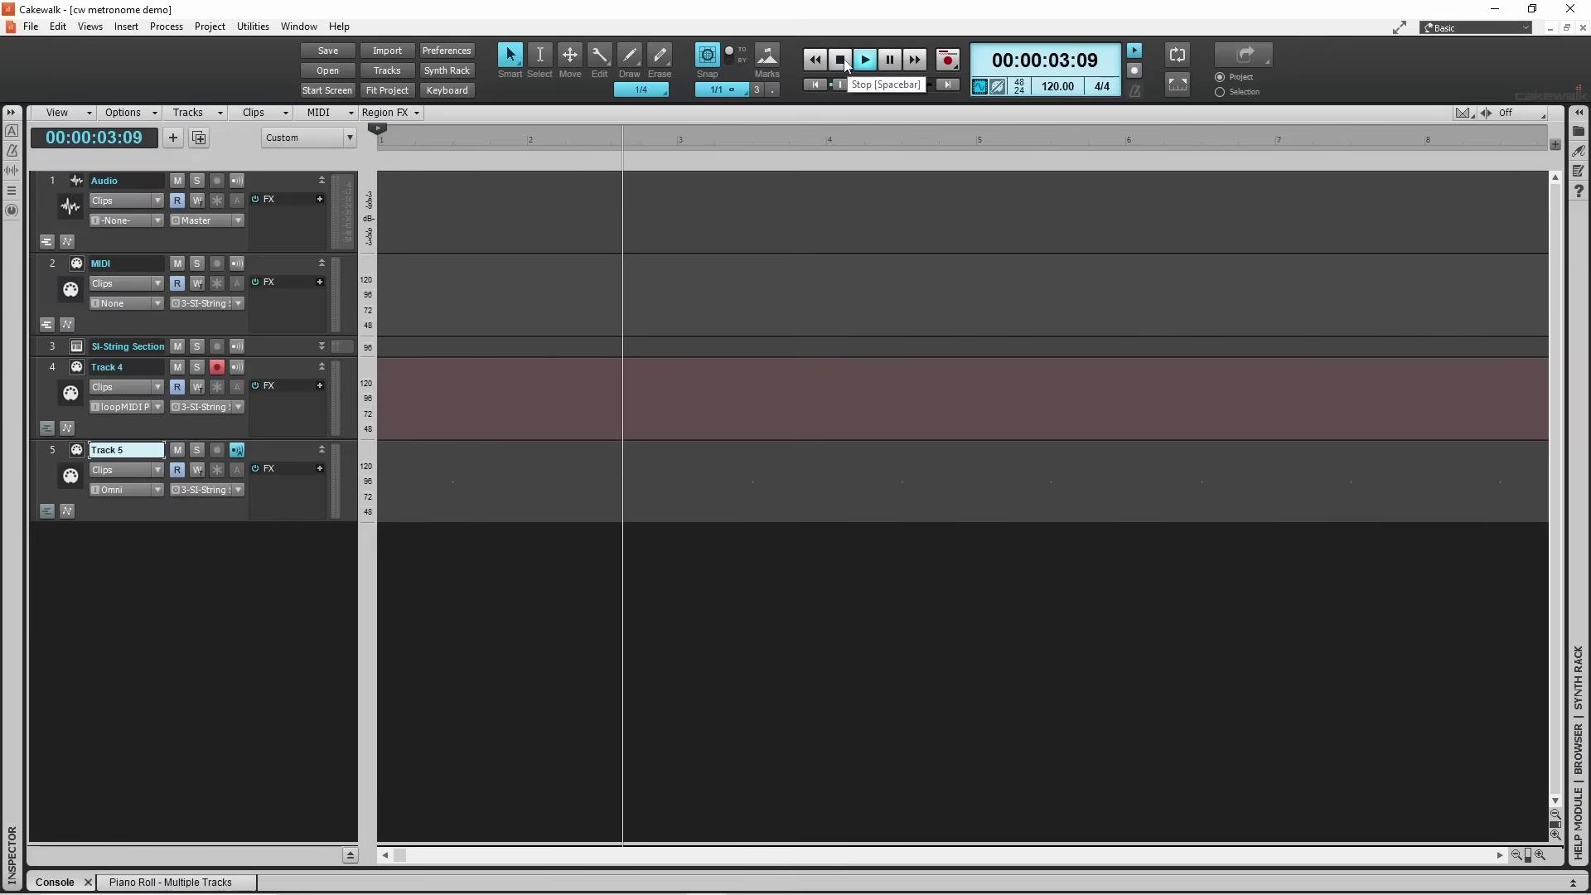
{"action": "left_click", "coordinate": [845, 65]}
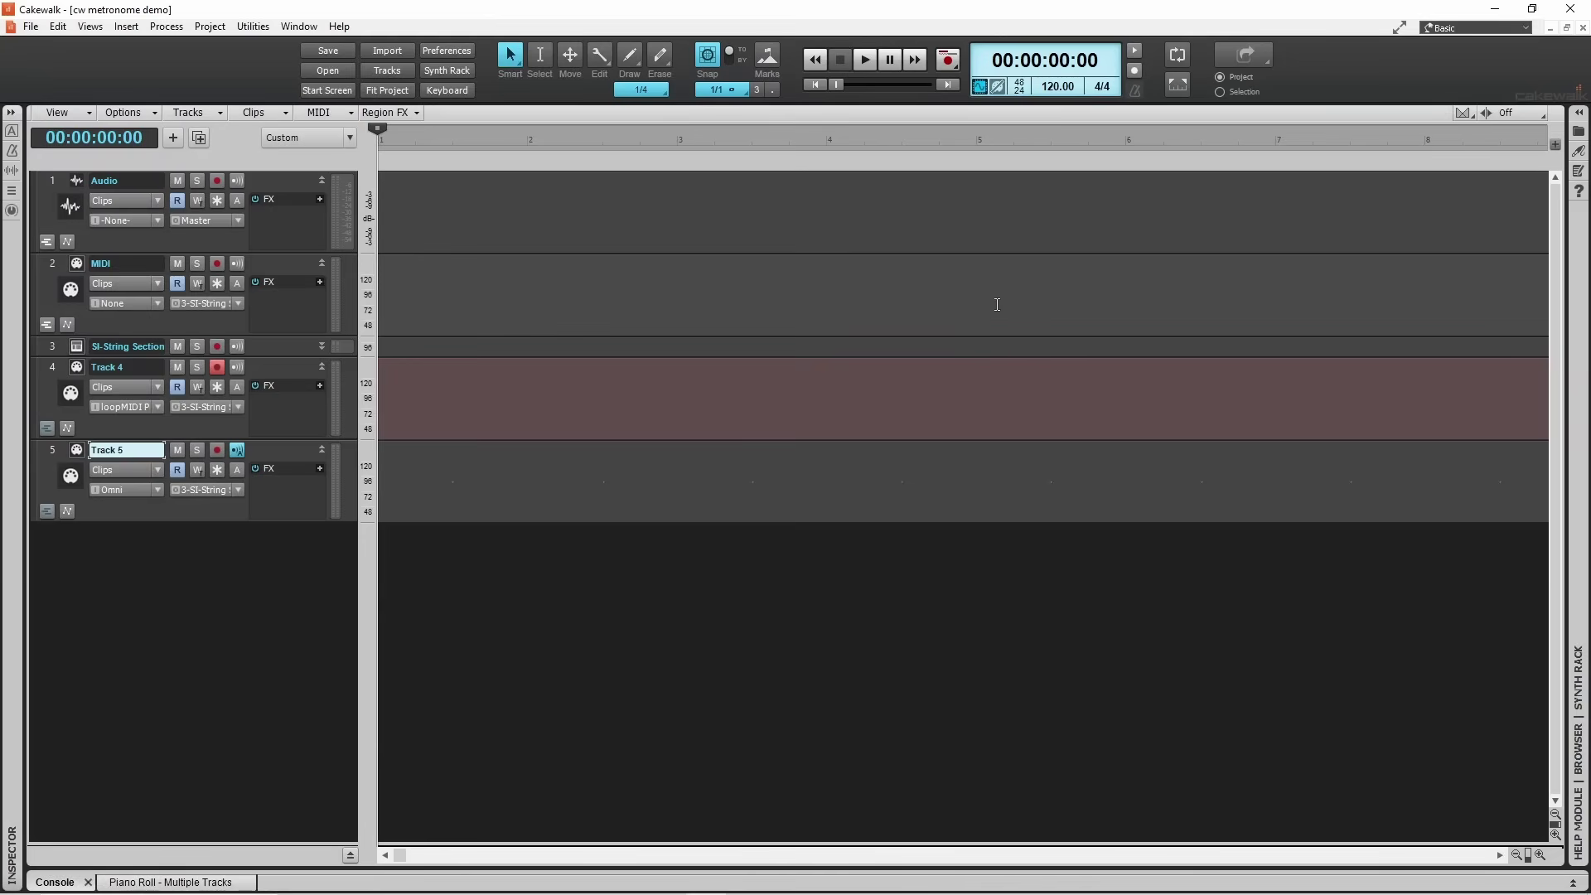
Step: Enable the record metronome and make a short test recording to hear the click
{"action": "left_click", "coordinate": [1135, 72]}
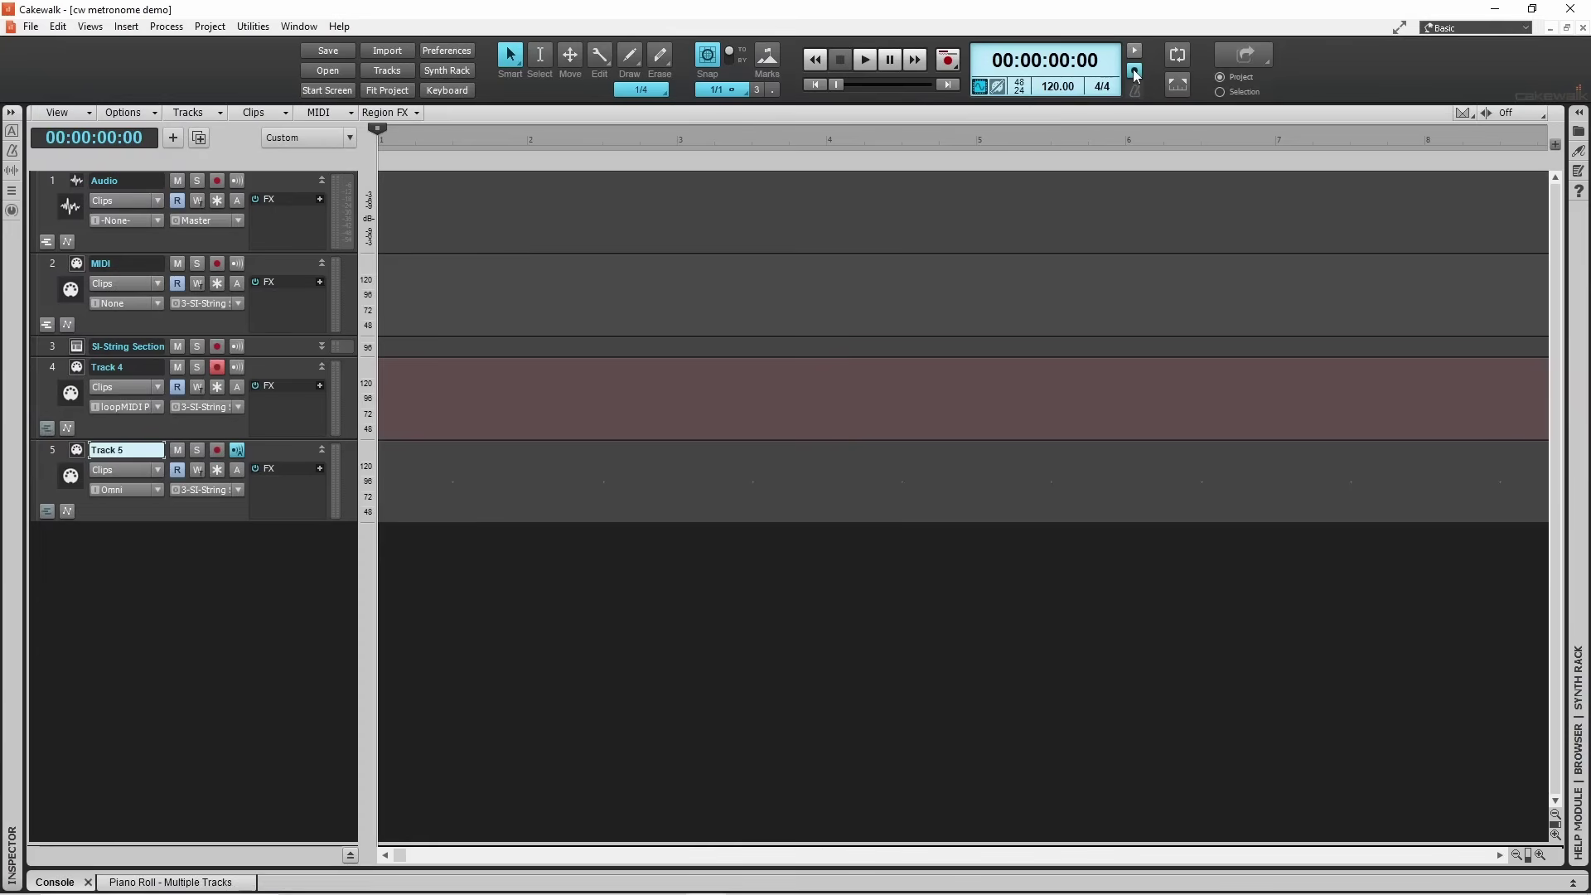
{"action": "left_click", "coordinate": [949, 61]}
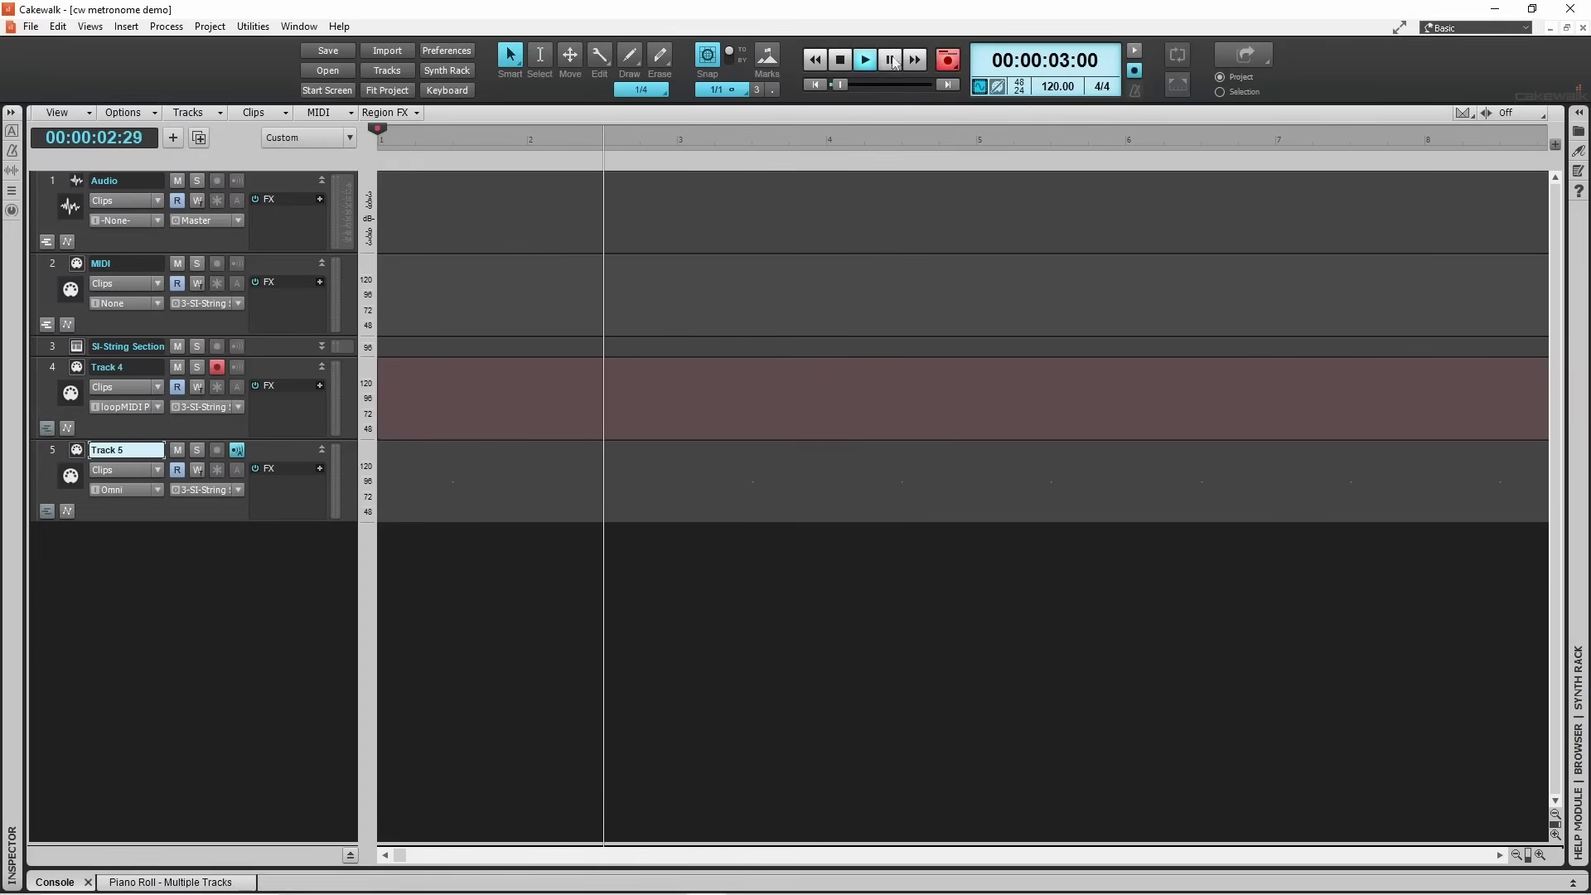
{"action": "left_click", "coordinate": [841, 61]}
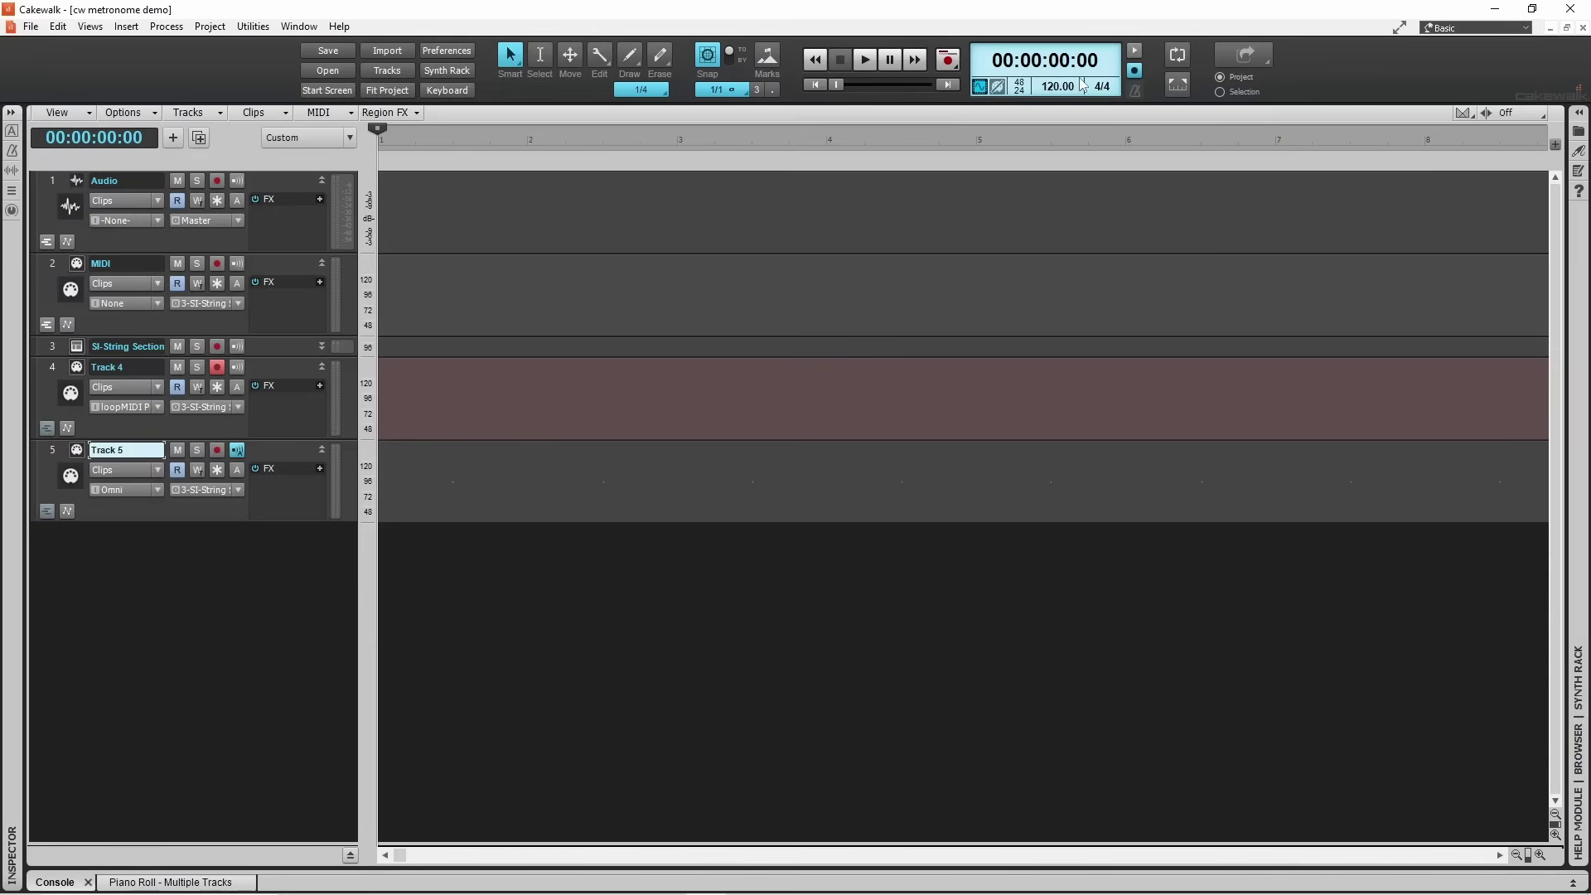
Step: Open the Metronome preferences and raise Record Count-in to 1 measure
{"action": "left_click", "coordinate": [1134, 93]}
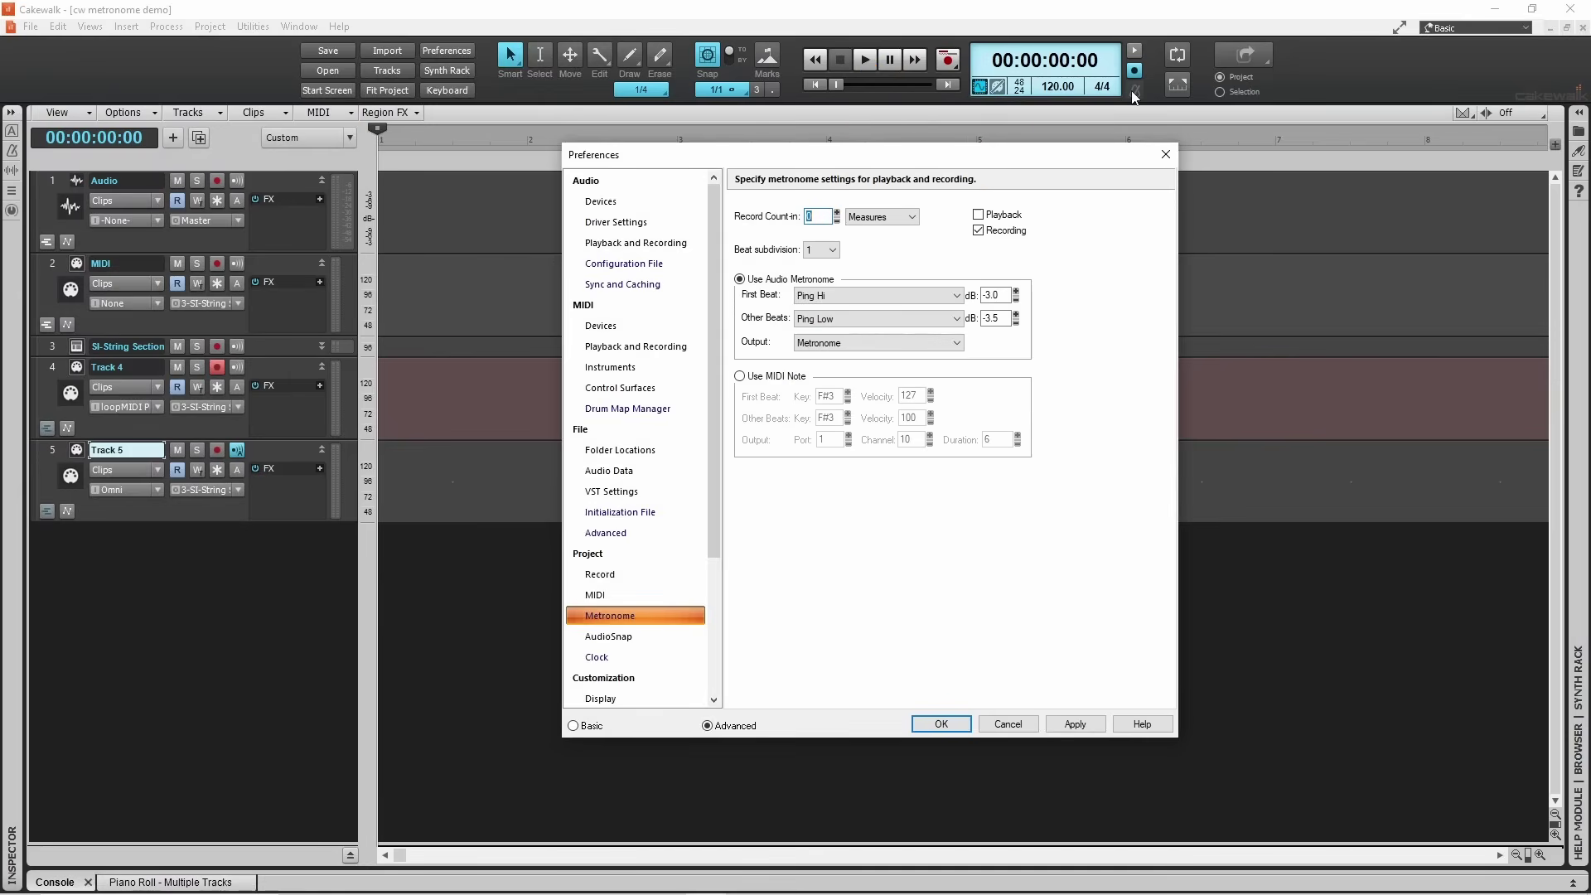
{"action": "left_click", "coordinate": [837, 212]}
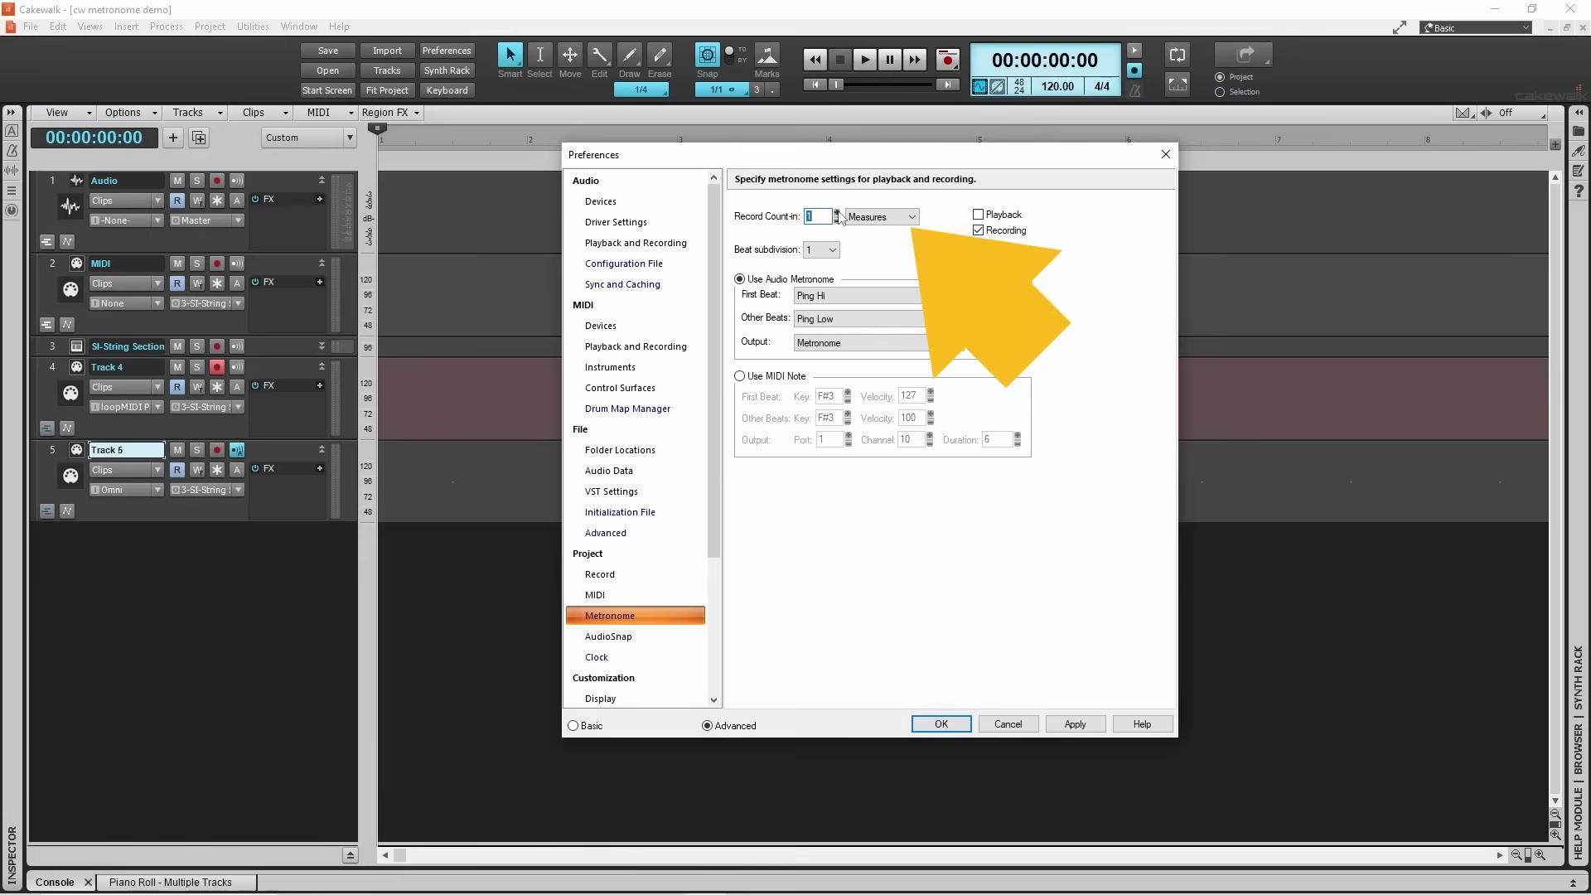
Step: Change the count-in units from Measures to Beats and close Preferences with OK
{"action": "left_click", "coordinate": [911, 220]}
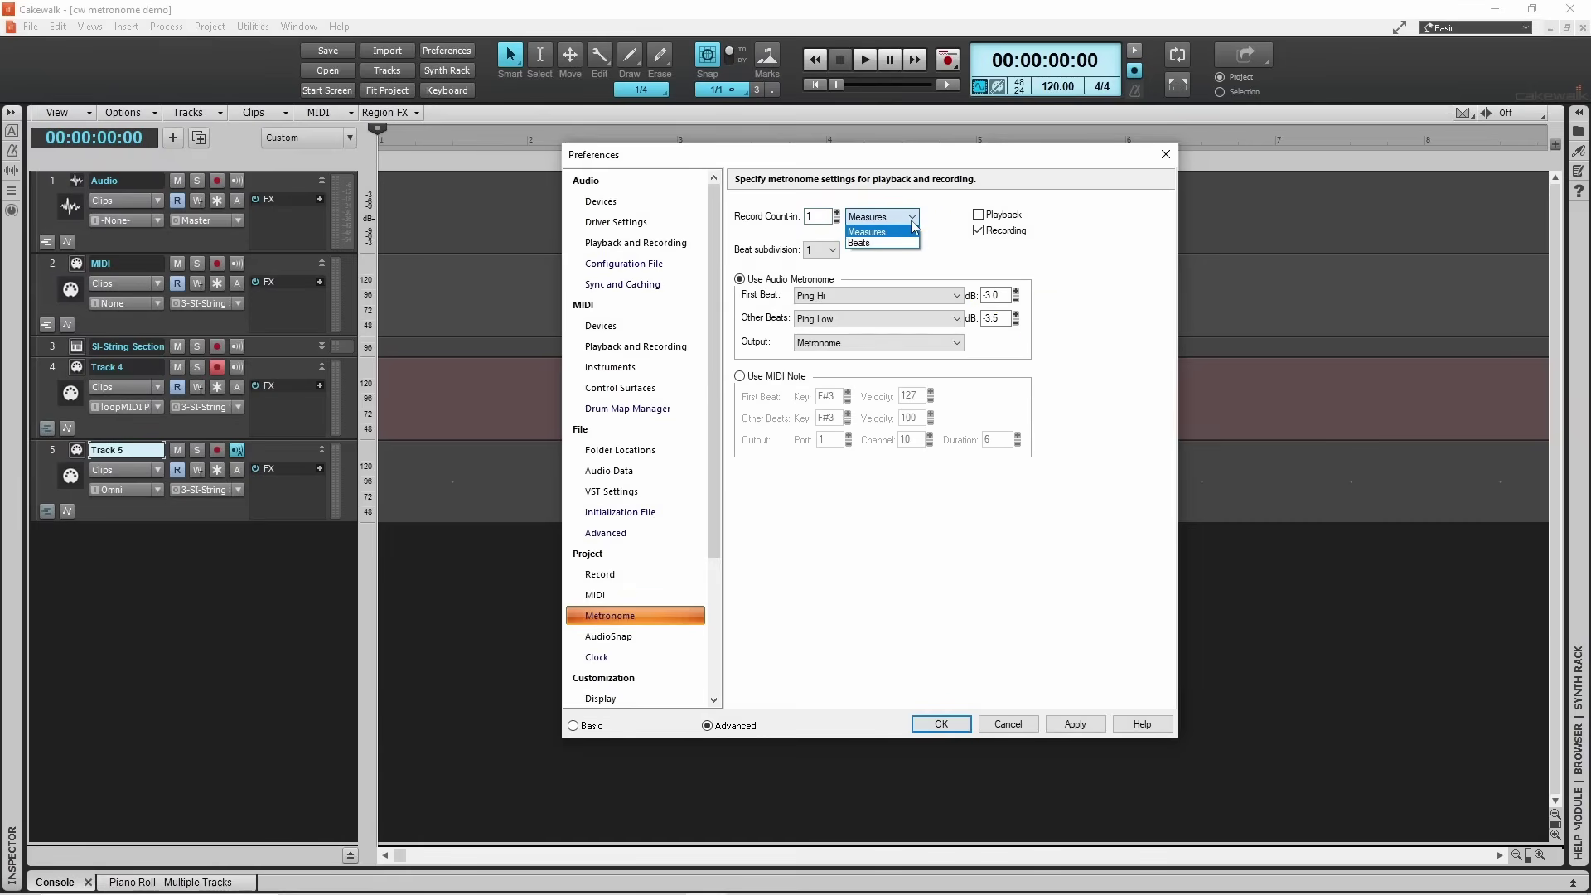
{"action": "left_click", "coordinate": [906, 243]}
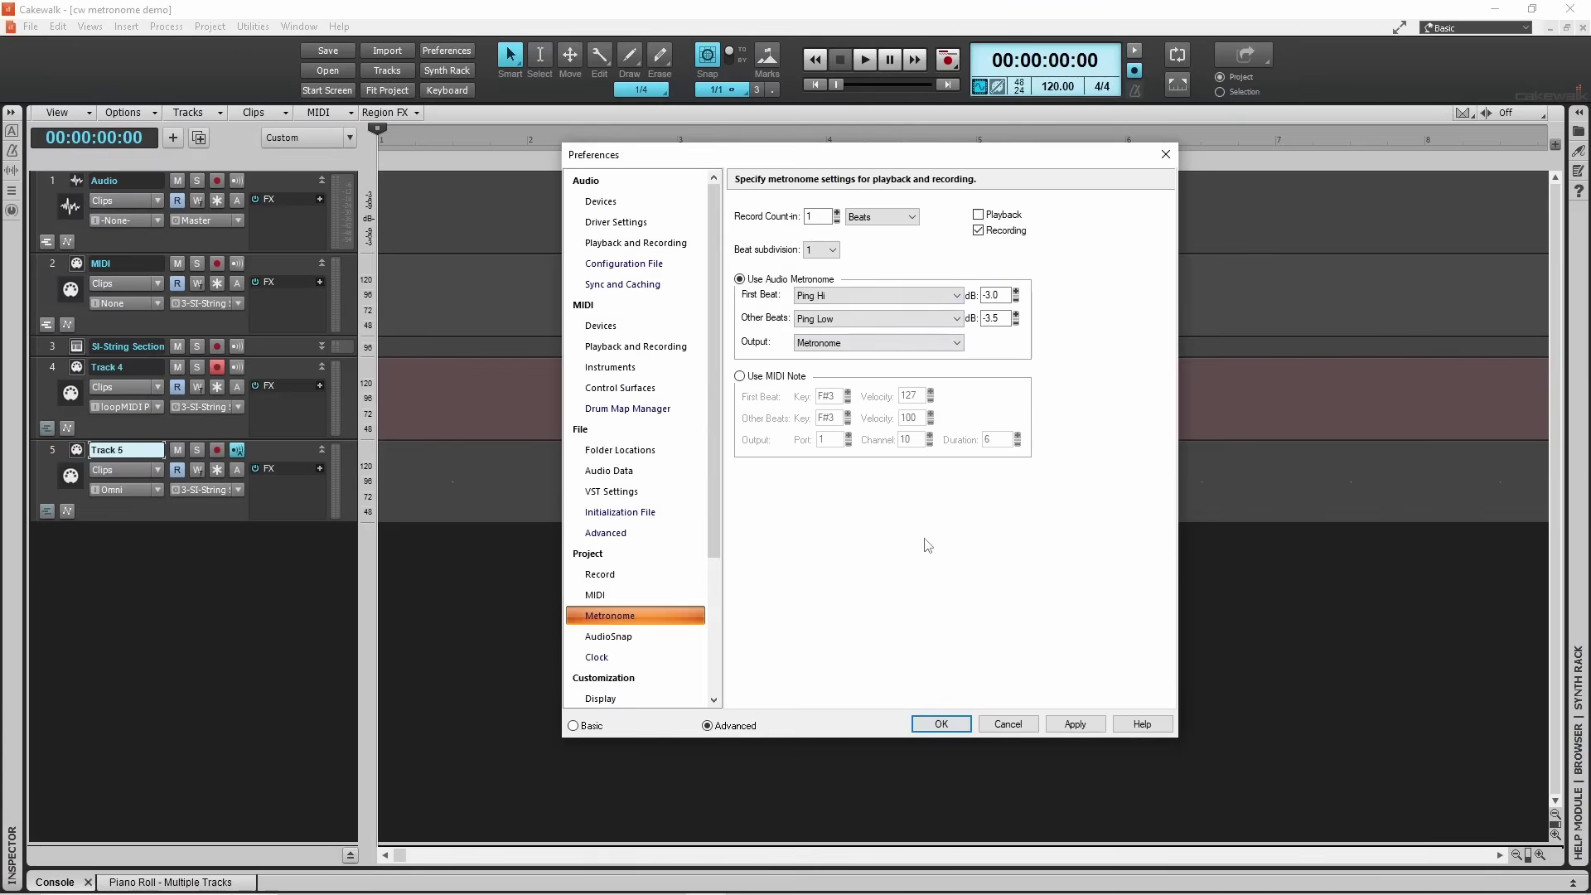
{"action": "left_click", "coordinate": [940, 725]}
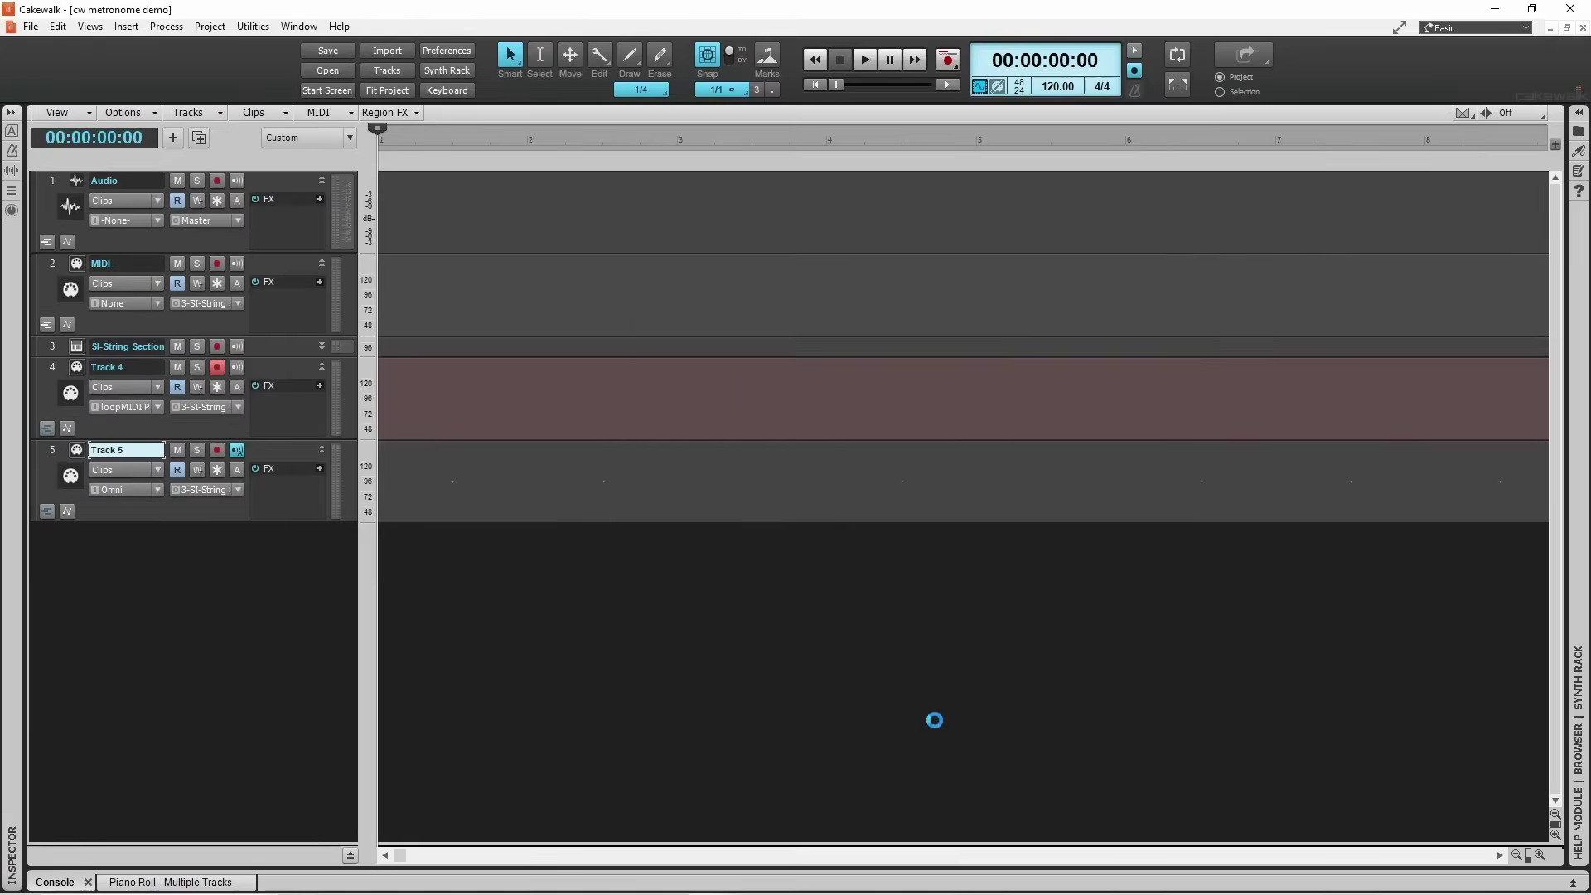
Step: Test-record with the one-beat count-in, stop, and reopen the Metronome preferences
{"action": "left_click", "coordinate": [949, 62]}
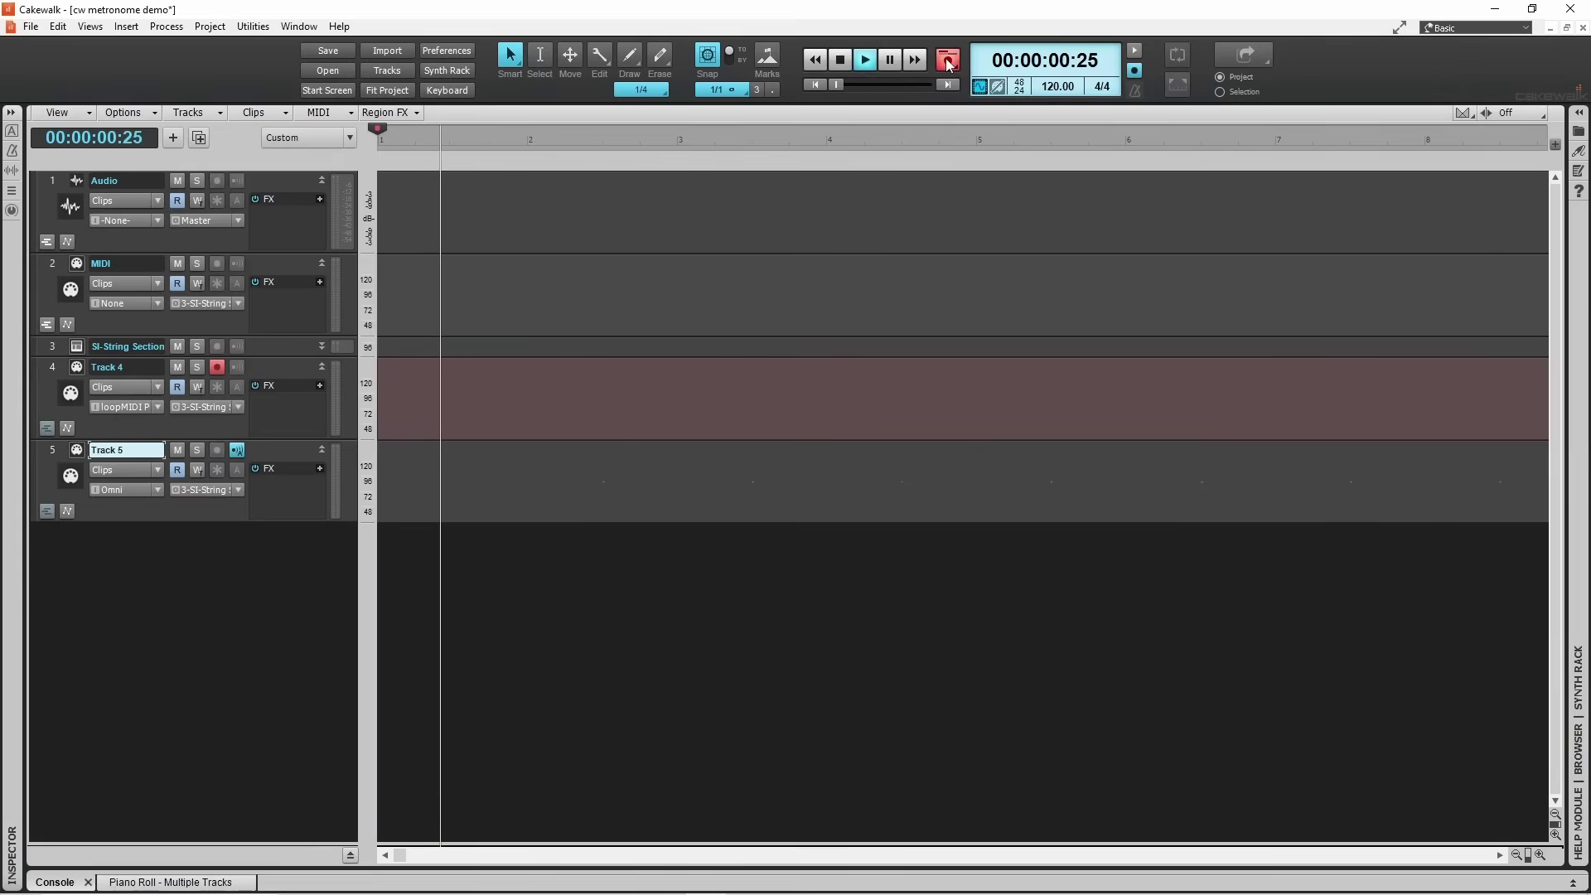
{"action": "left_click", "coordinate": [839, 60]}
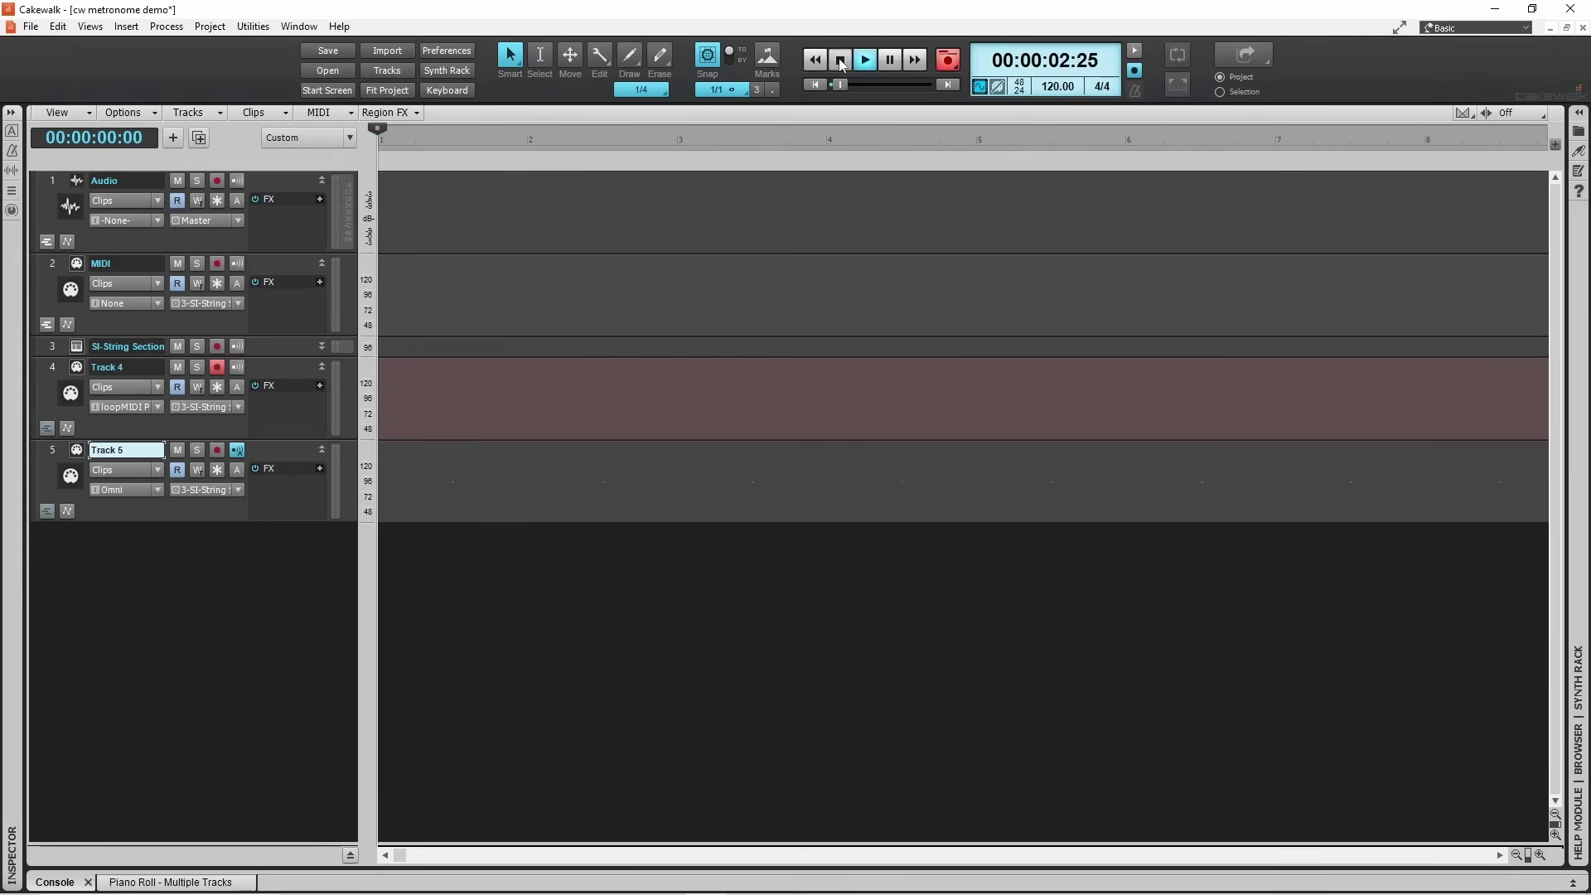
{"action": "right_click", "coordinate": [1135, 90]}
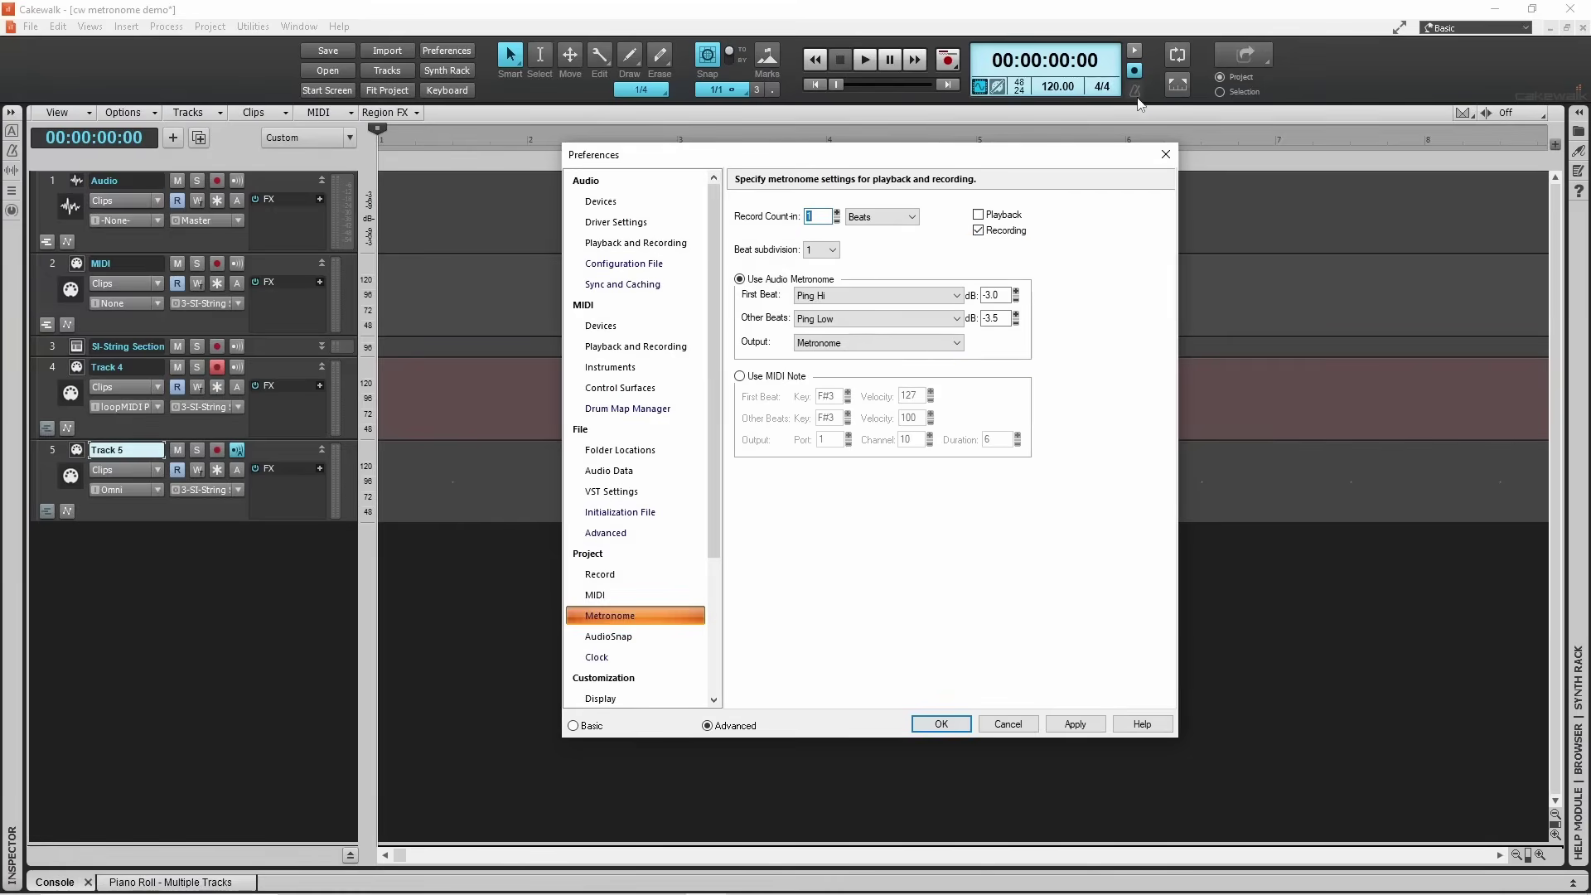
Step: Set the count-in units from Beats back to Measures and close Preferences with OK
{"action": "left_click", "coordinate": [918, 217]}
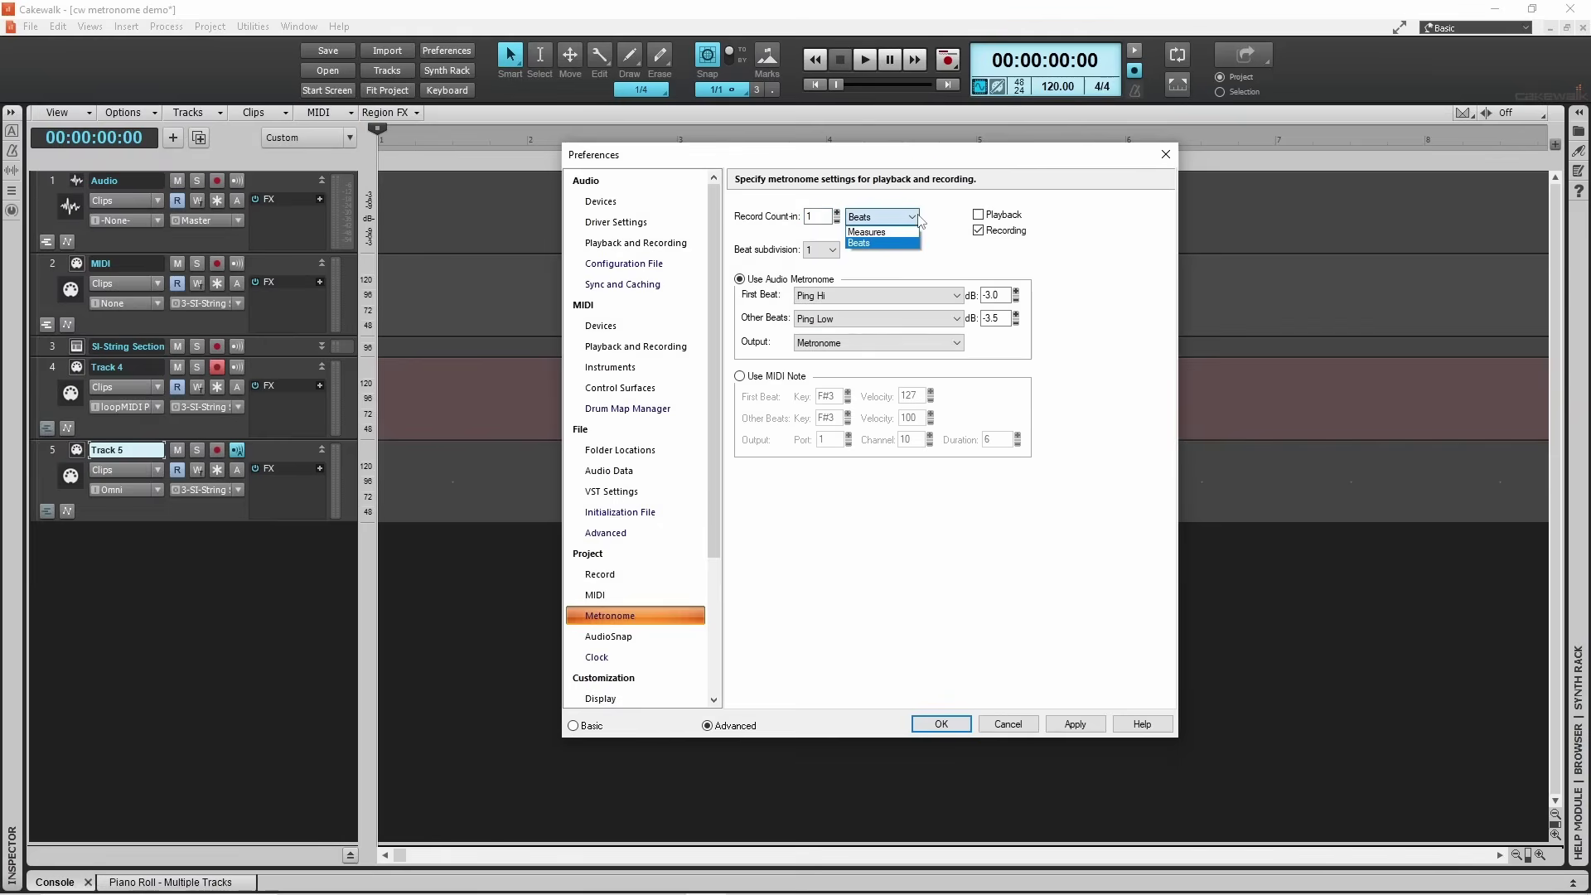
{"action": "left_click", "coordinate": [904, 232]}
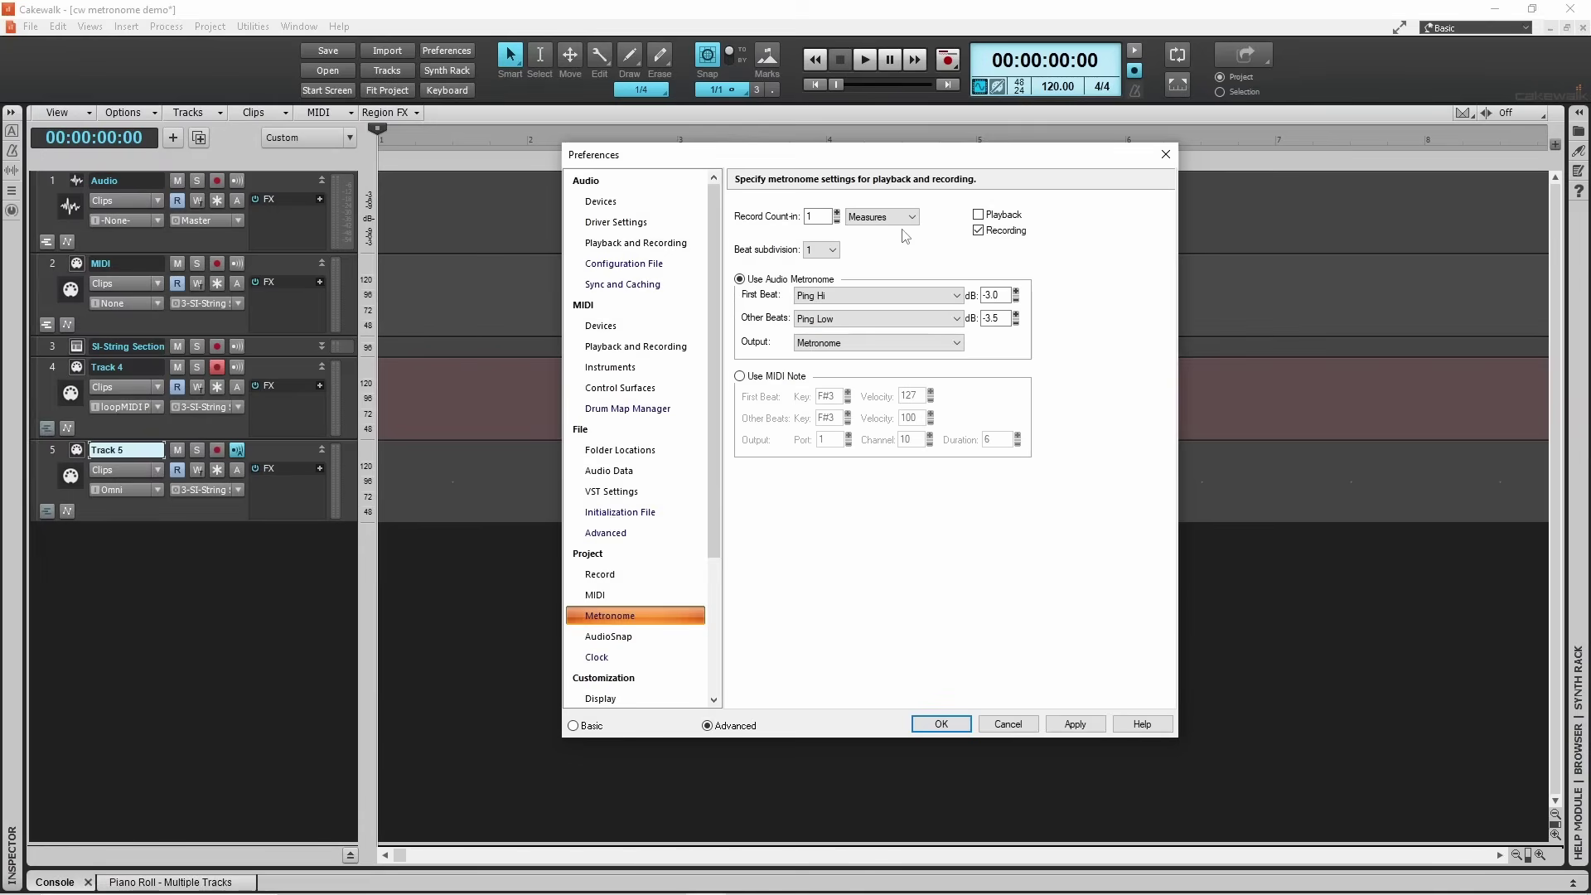
{"action": "left_click", "coordinate": [939, 724]}
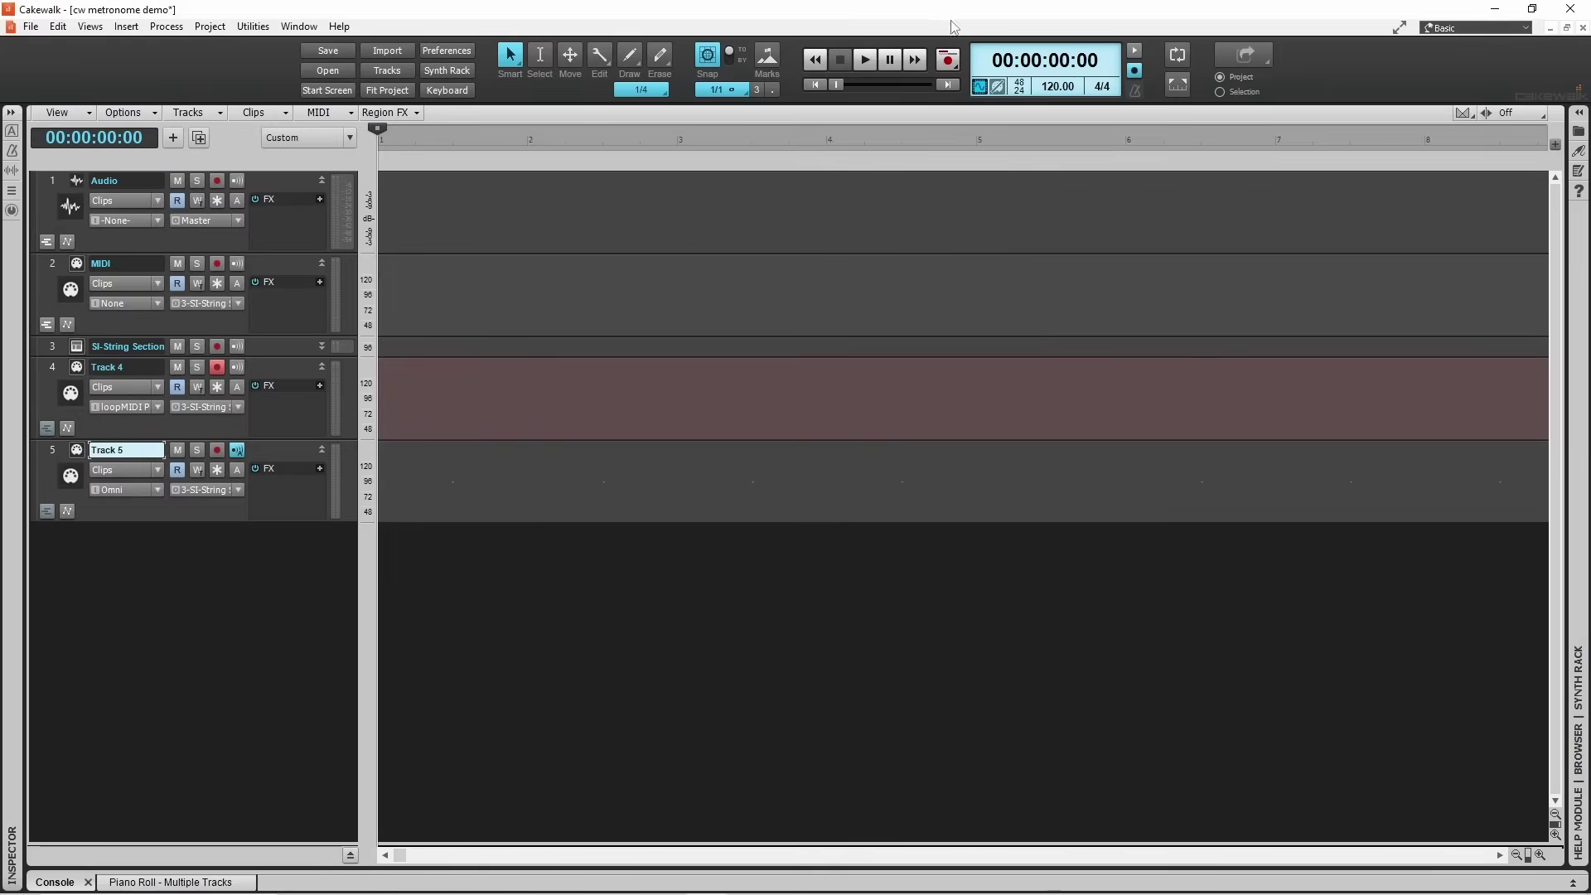
Step: Record and stop a test take with the one-measure count-in, then reopen Metronome preferences
{"action": "left_click", "coordinate": [951, 57]}
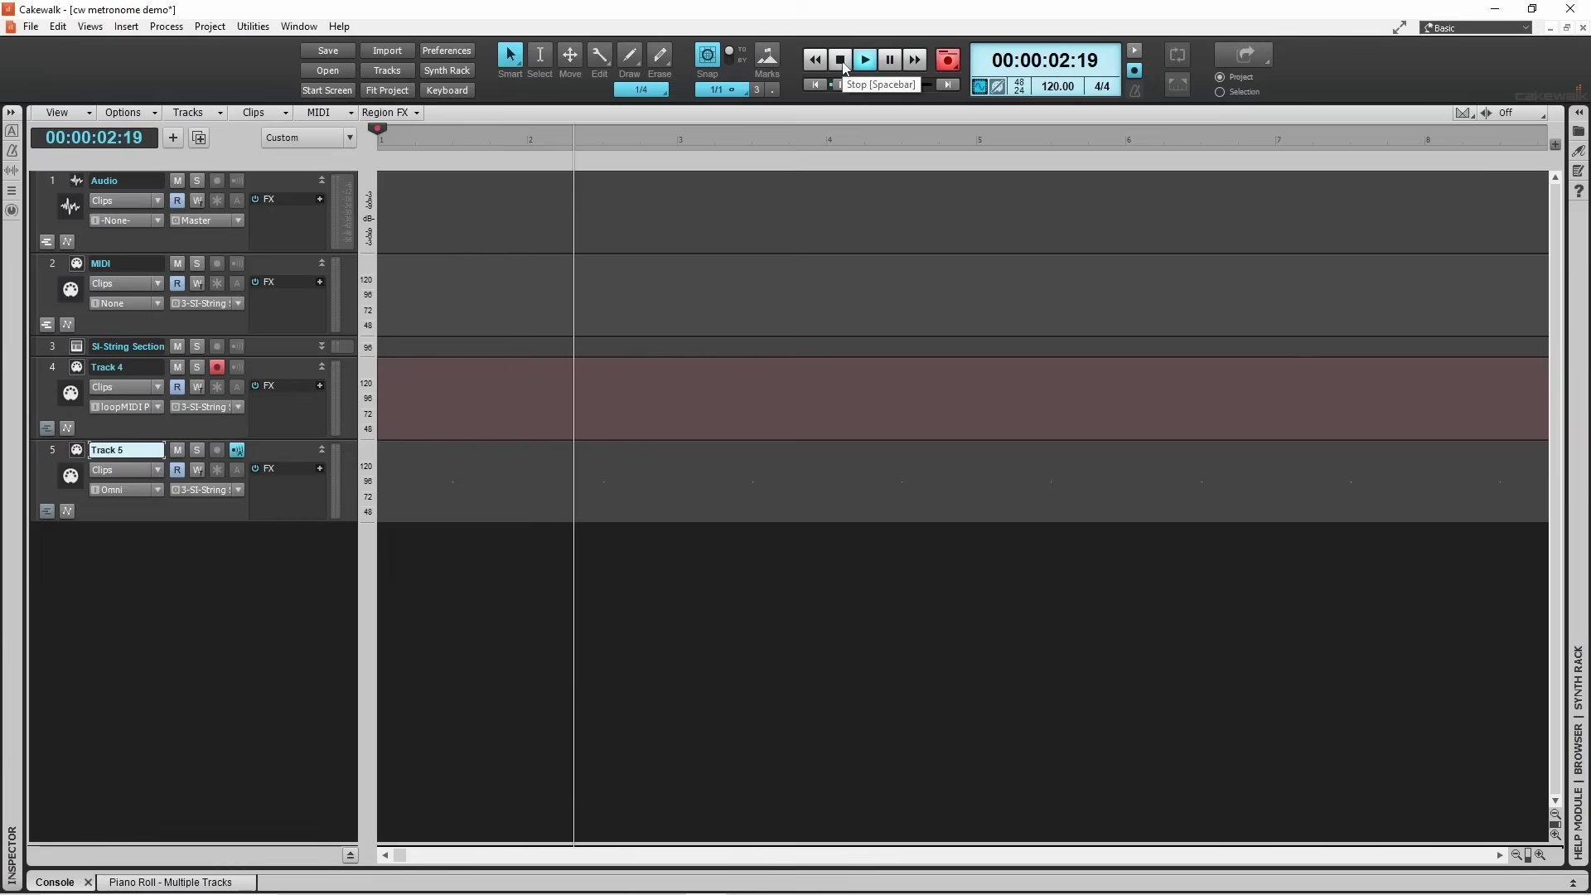
{"action": "left_click", "coordinate": [841, 61]}
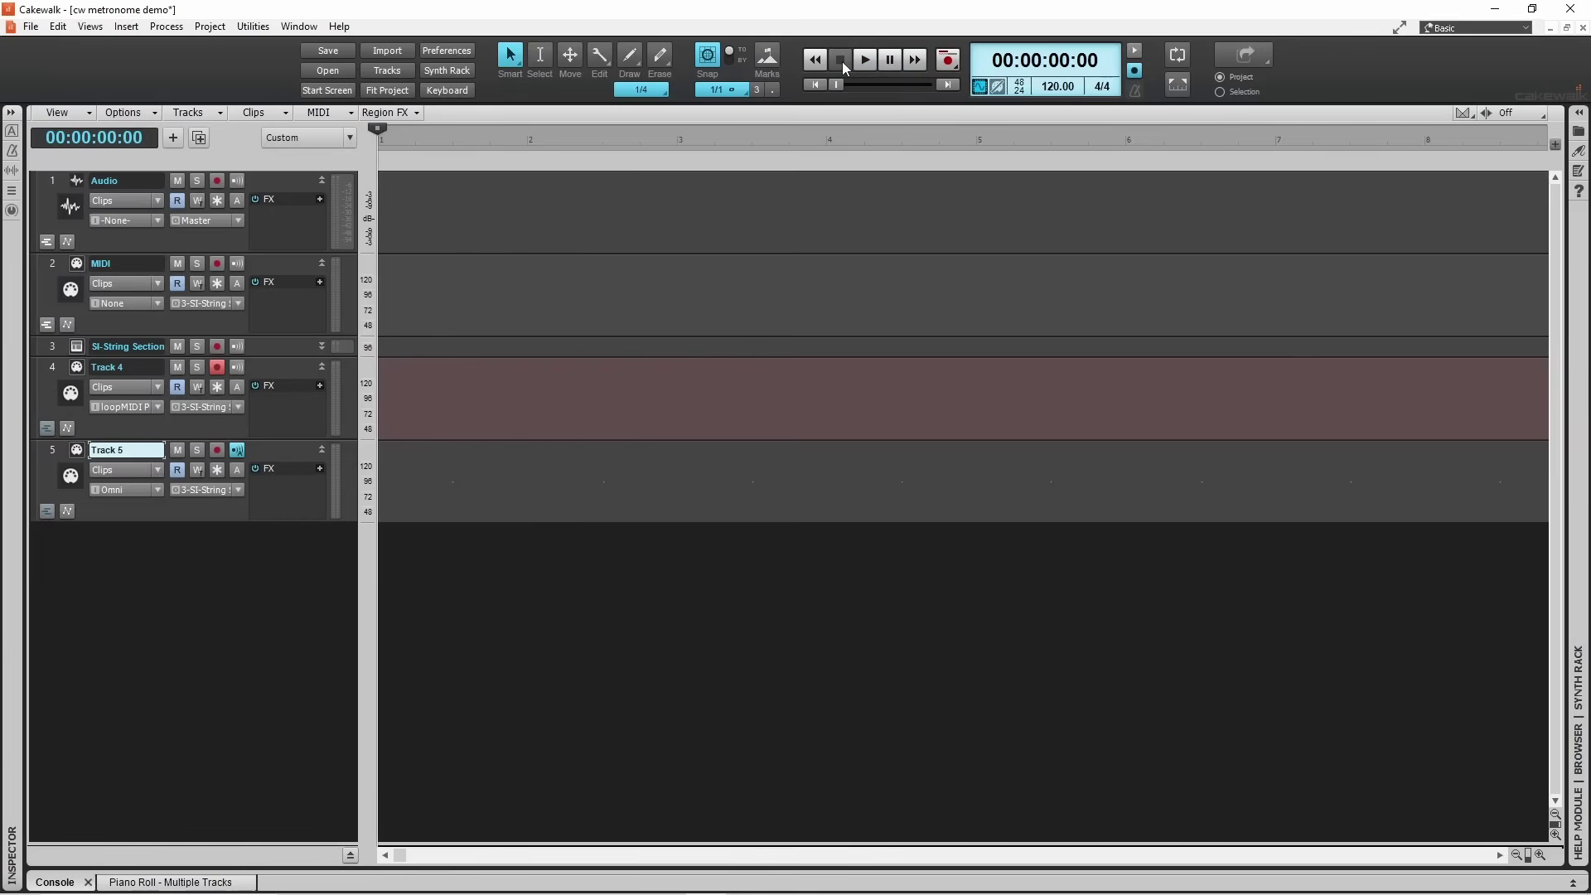
{"action": "left_click", "coordinate": [1134, 90]}
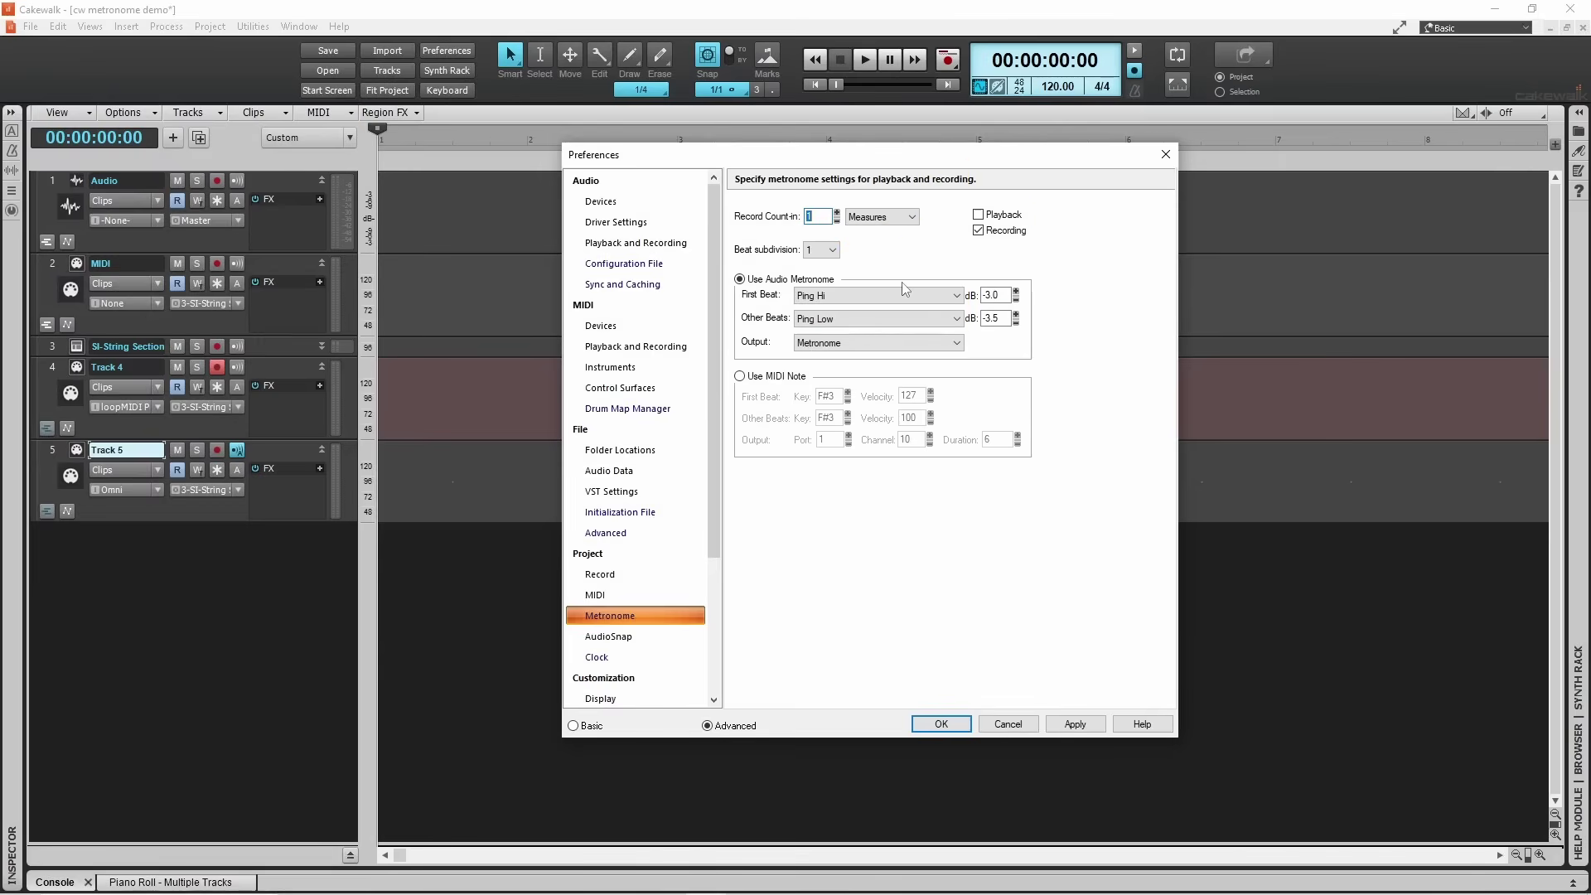
Step: Choose 1/2 for Beat subdivision and confirm the preferences with OK
{"action": "left_click", "coordinate": [831, 250]}
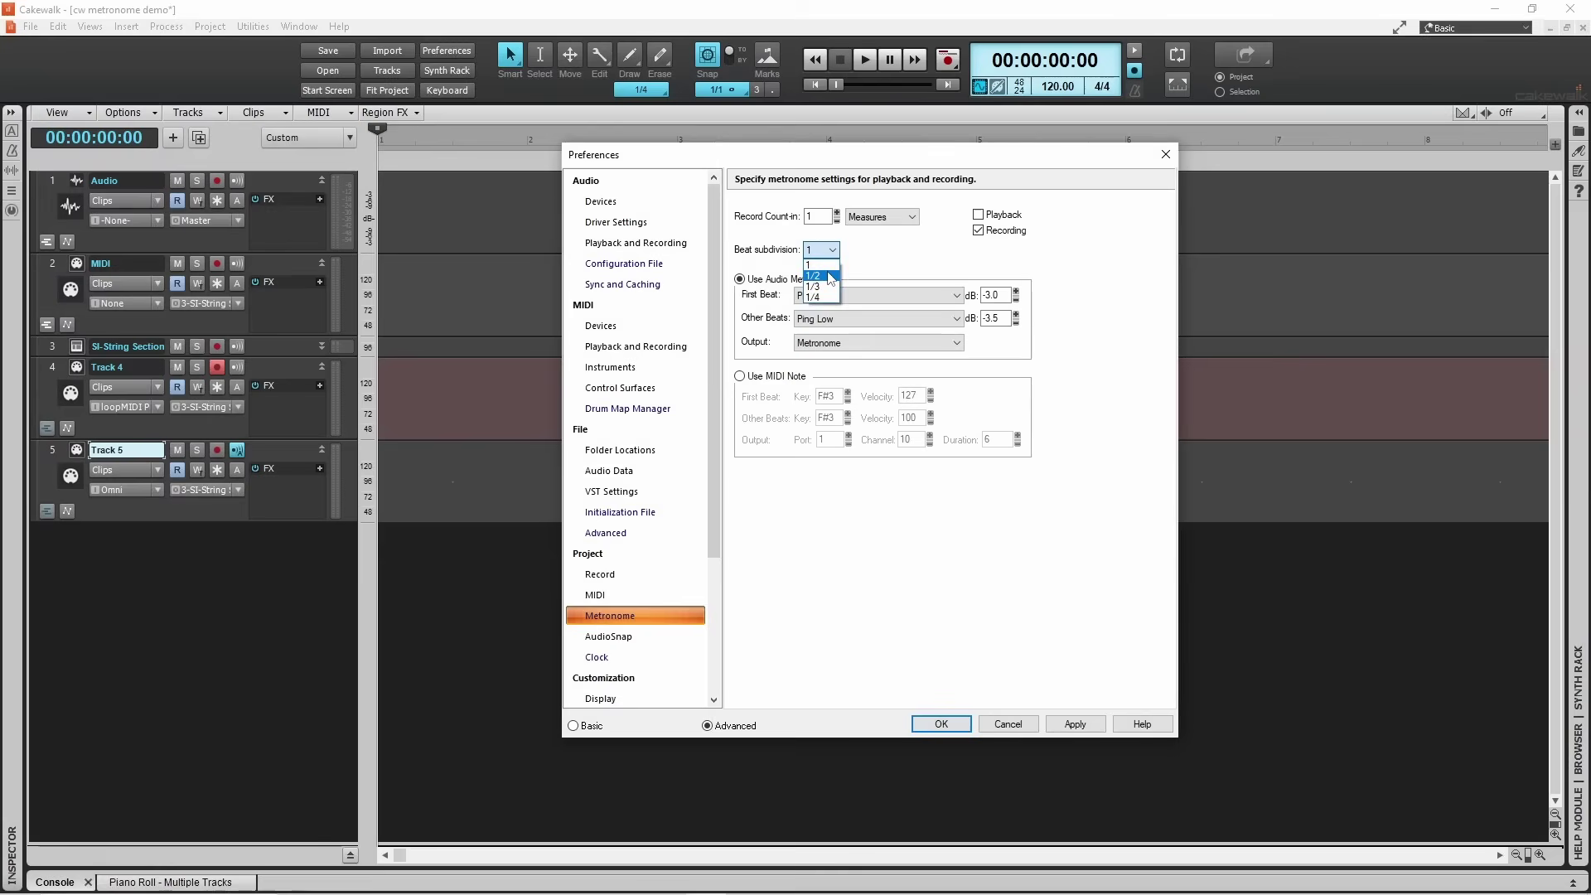
{"action": "left_click", "coordinate": [830, 277]}
{"action": "left_click", "coordinate": [939, 722]}
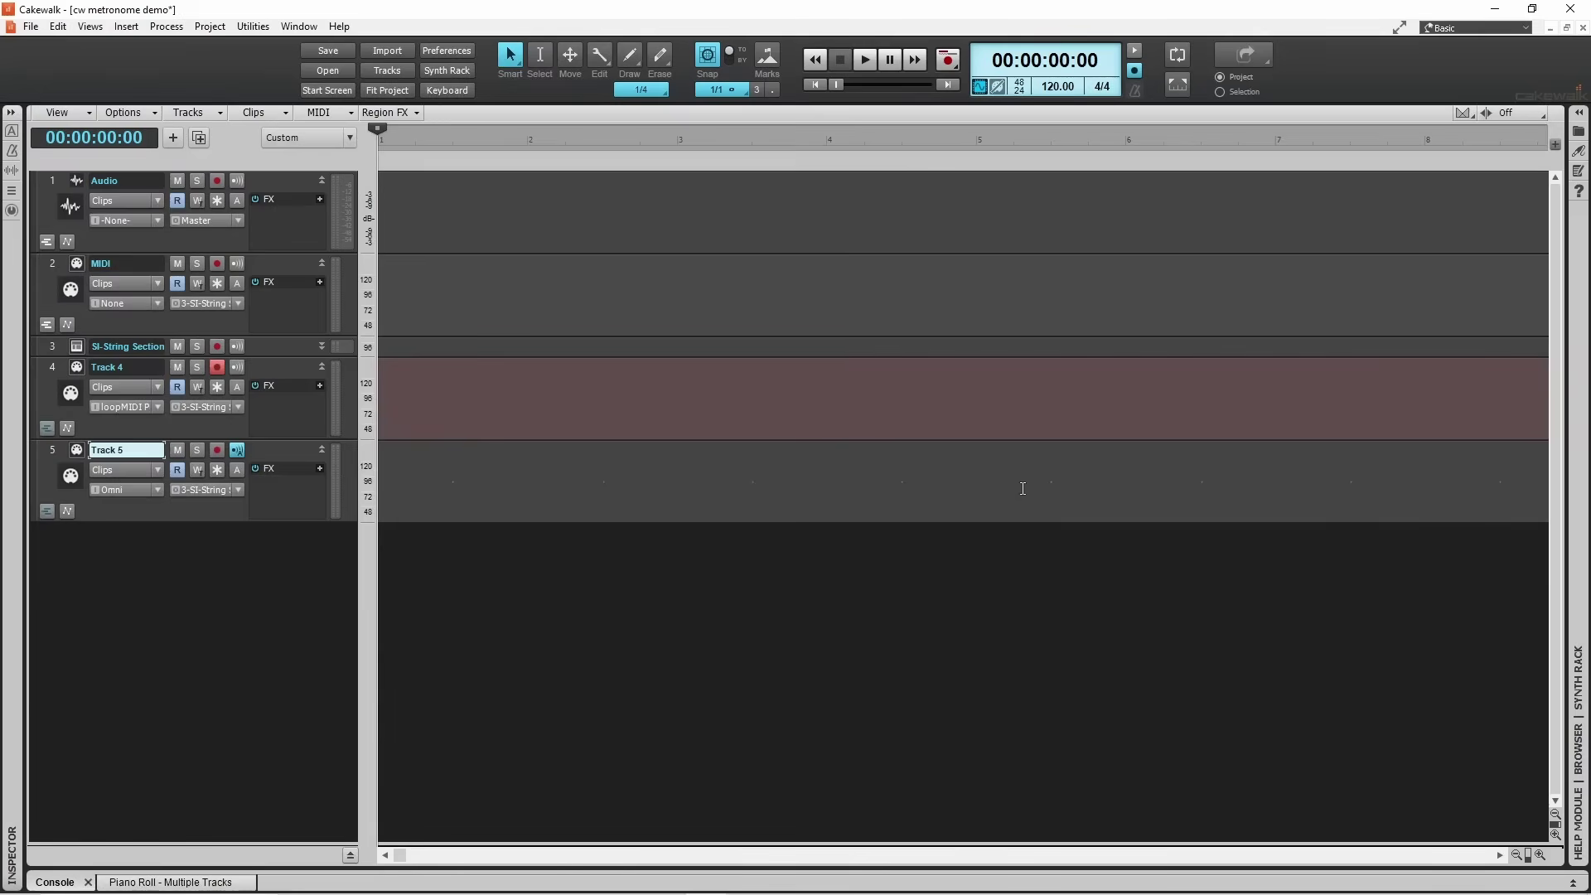
Step: Record and stop a test take at 1/2 subdivision, then reopen Metronome preferences
{"action": "left_click", "coordinate": [952, 64]}
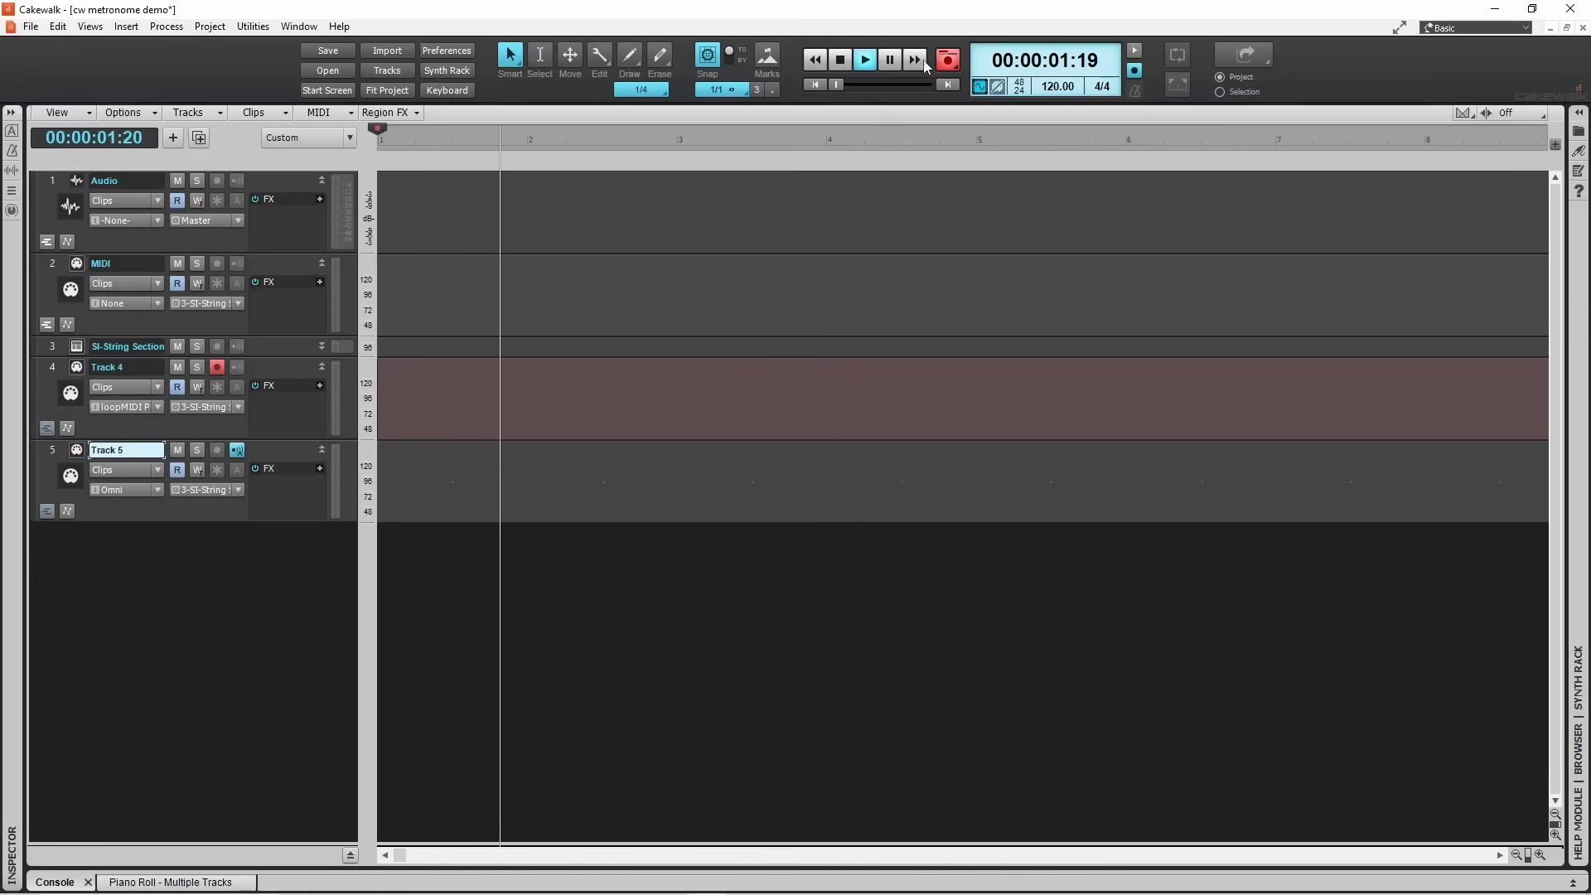
{"action": "left_click", "coordinate": [842, 62]}
{"action": "right_click", "coordinate": [1136, 93]}
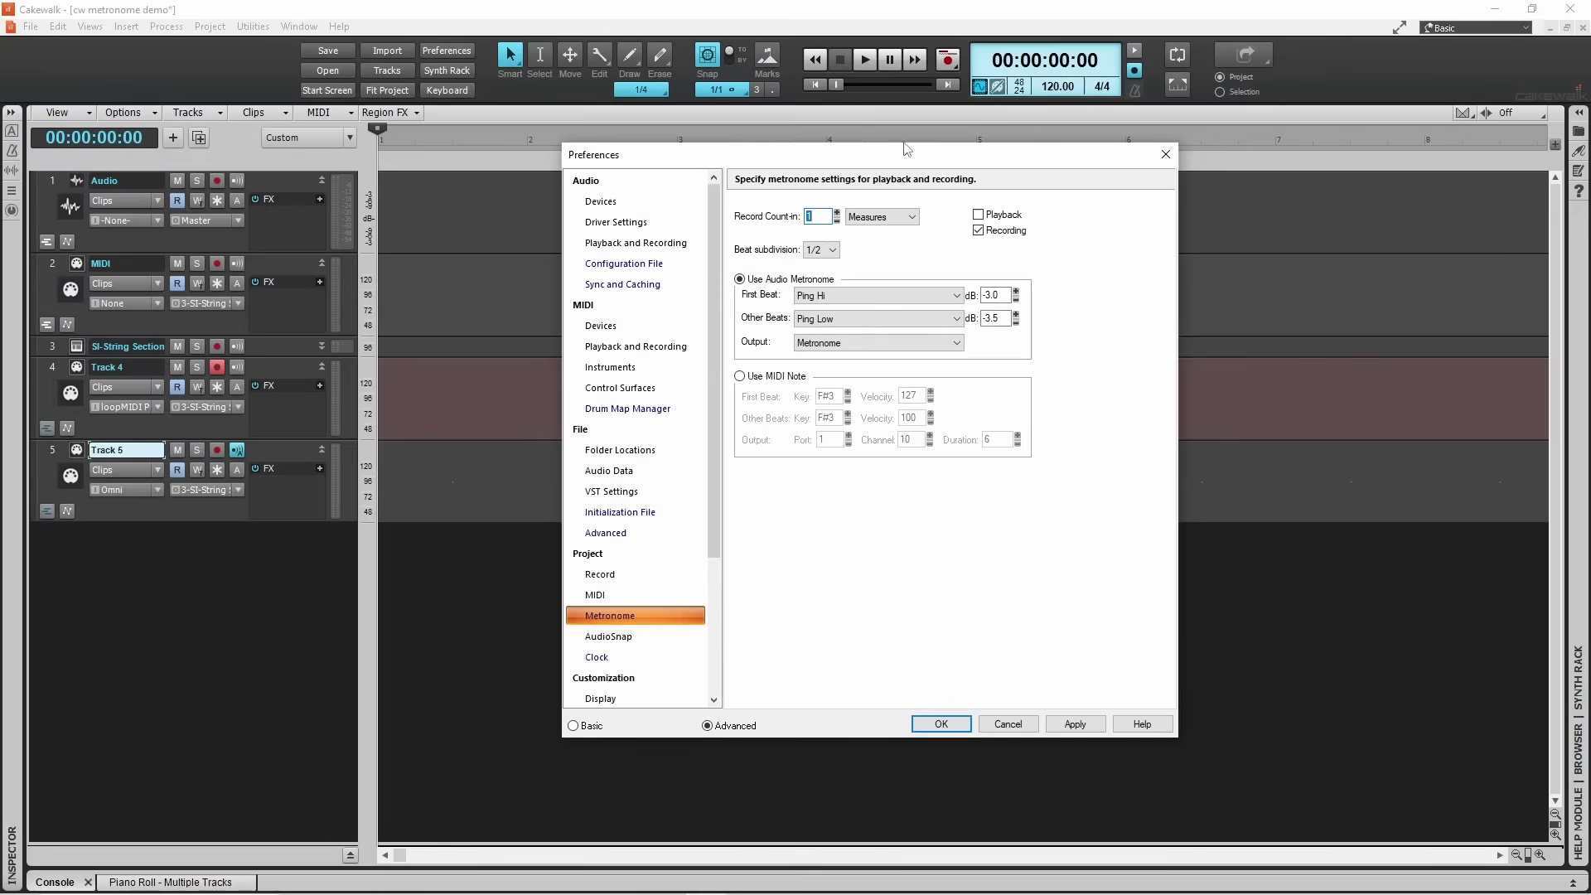
Step: Change the Beat subdivision from 1/2 back to 1
{"action": "left_click", "coordinate": [833, 250]}
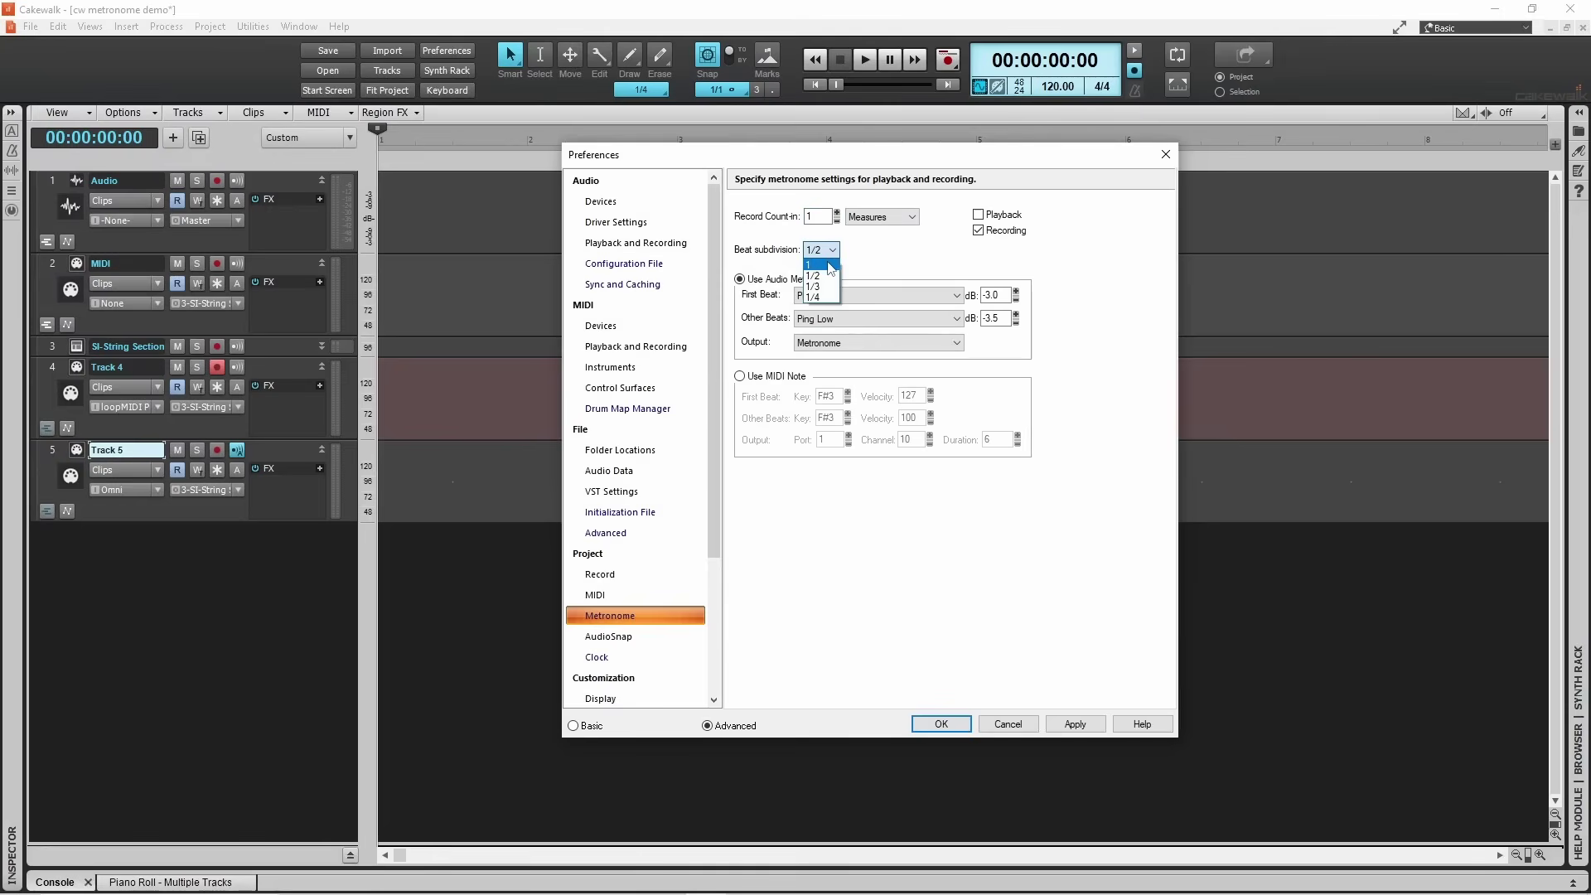
{"action": "left_click", "coordinate": [830, 267]}
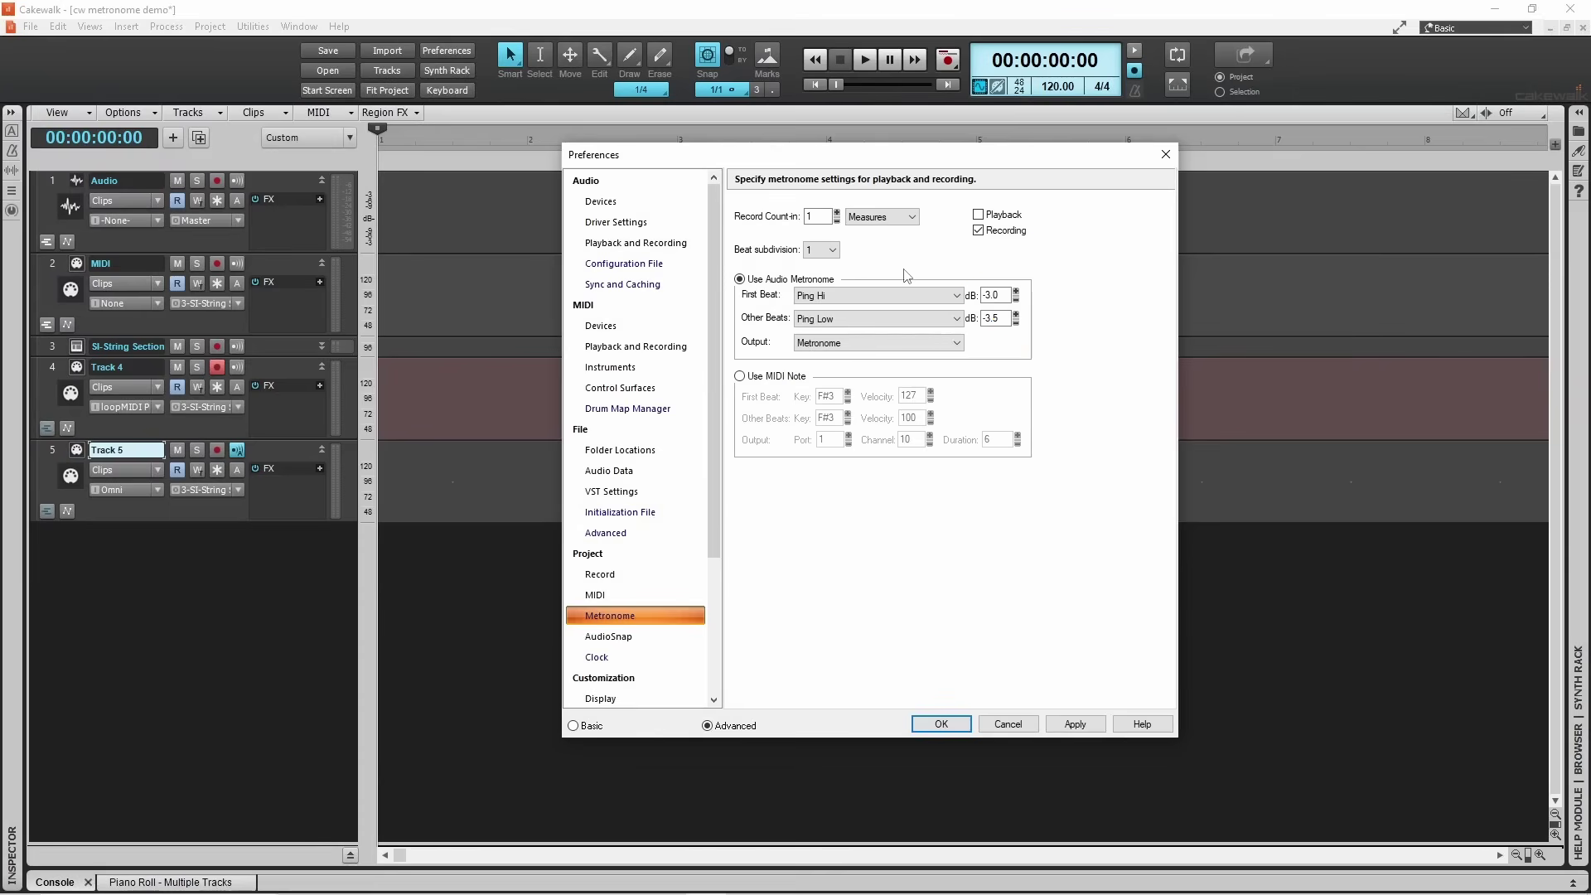
Step: Set the metronome's first-beat sound to Closed Hat 1 and apply the Preferences
{"action": "left_click", "coordinate": [956, 296]}
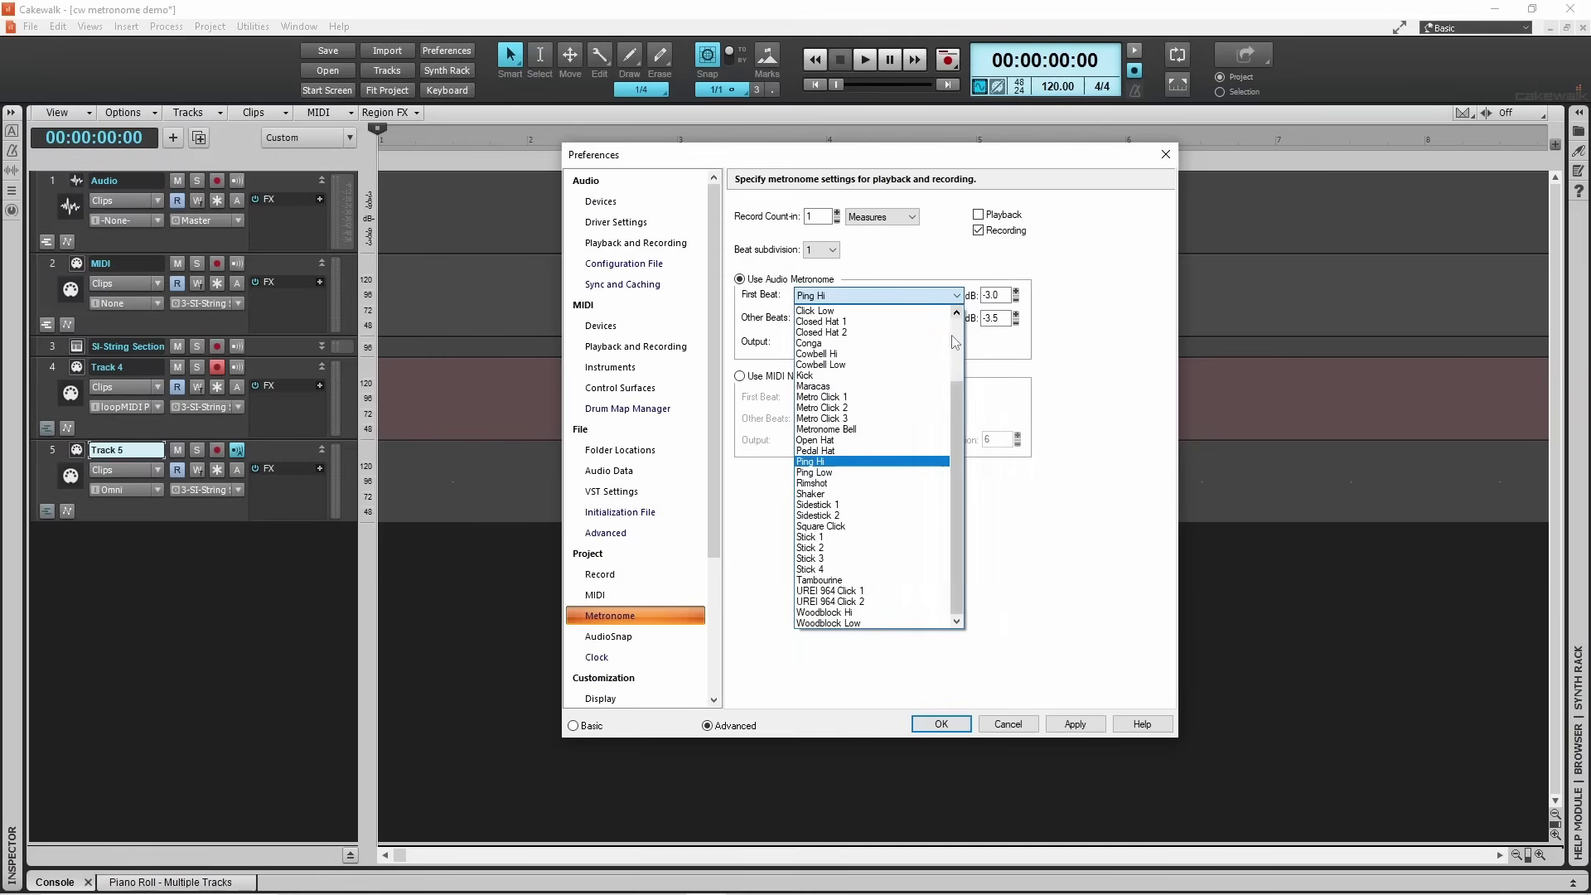
{"action": "left_click", "coordinate": [837, 323]}
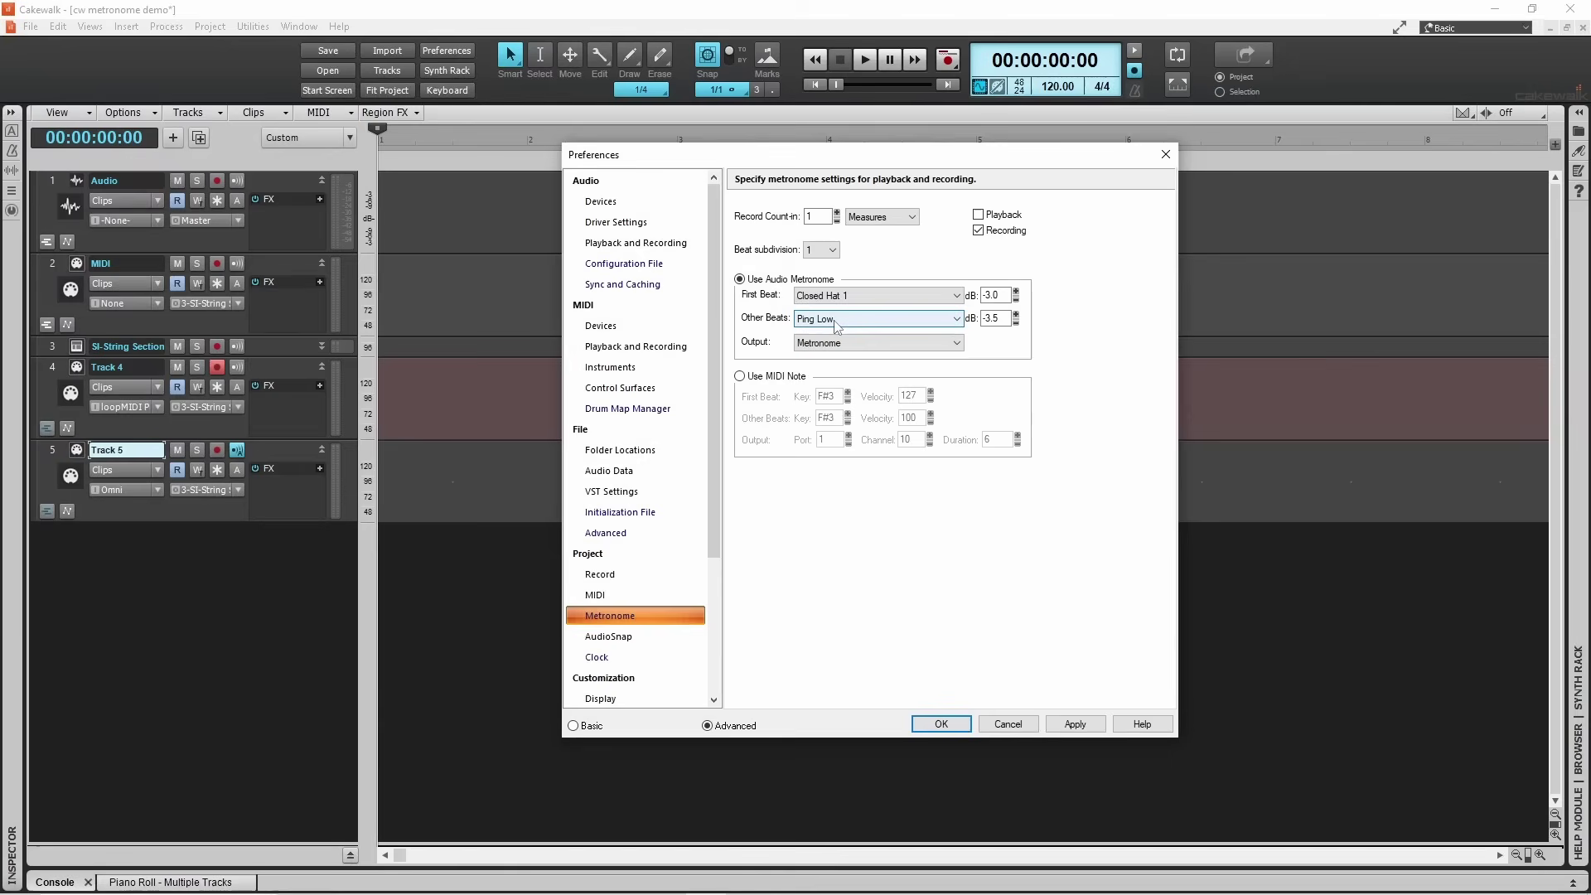
{"action": "left_click", "coordinate": [930, 723]}
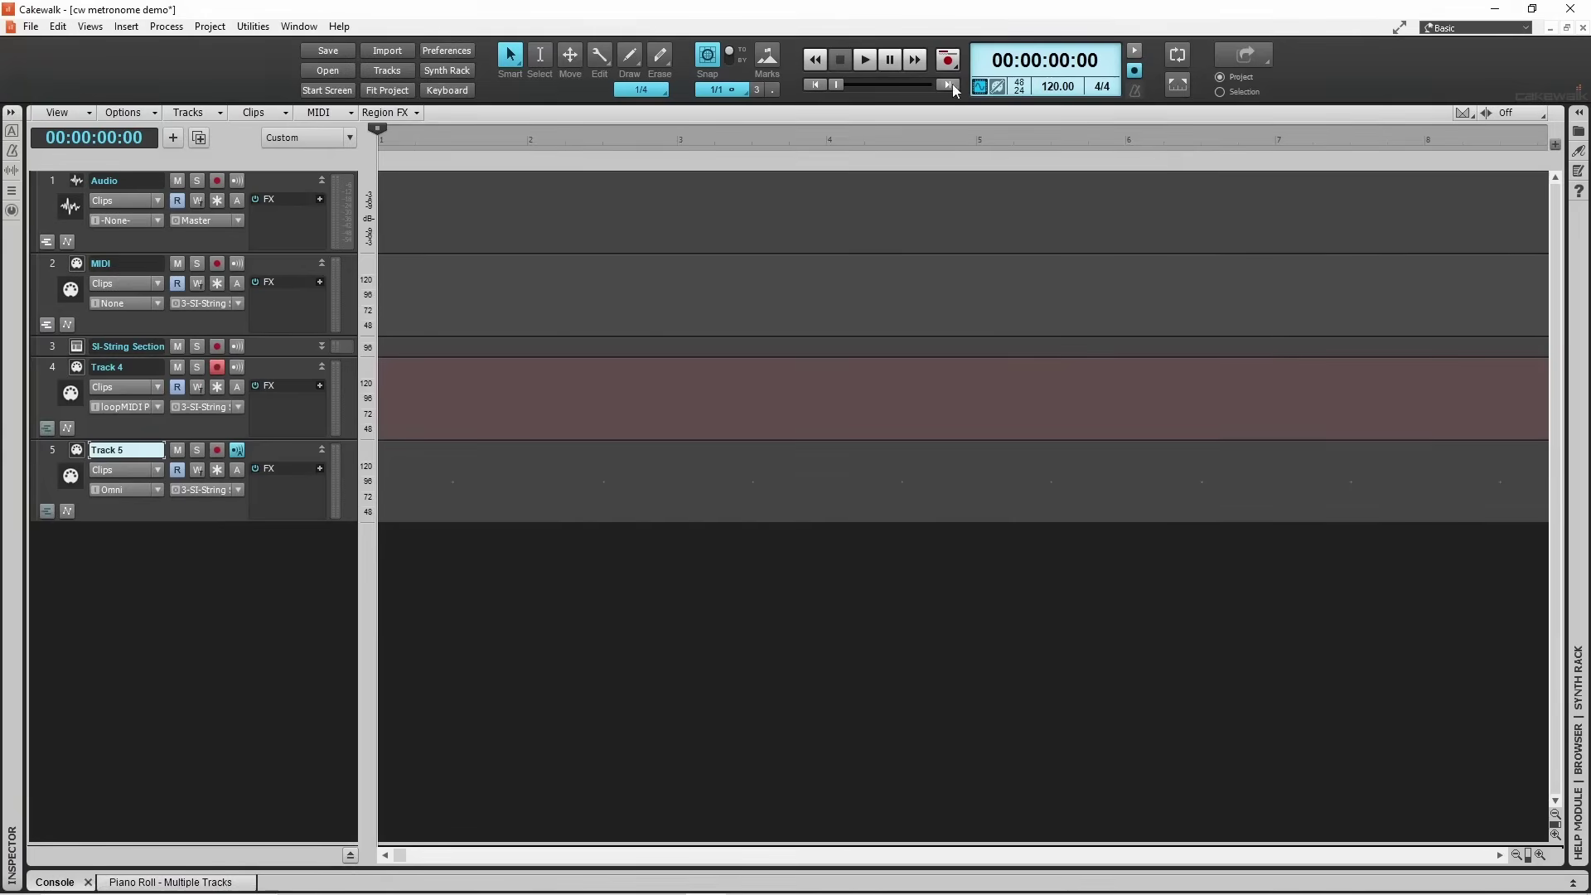
Step: Record a brief test pass to hear the Closed Hat 1 first beat, then reopen Metronome preferences
{"action": "left_click", "coordinate": [949, 61]}
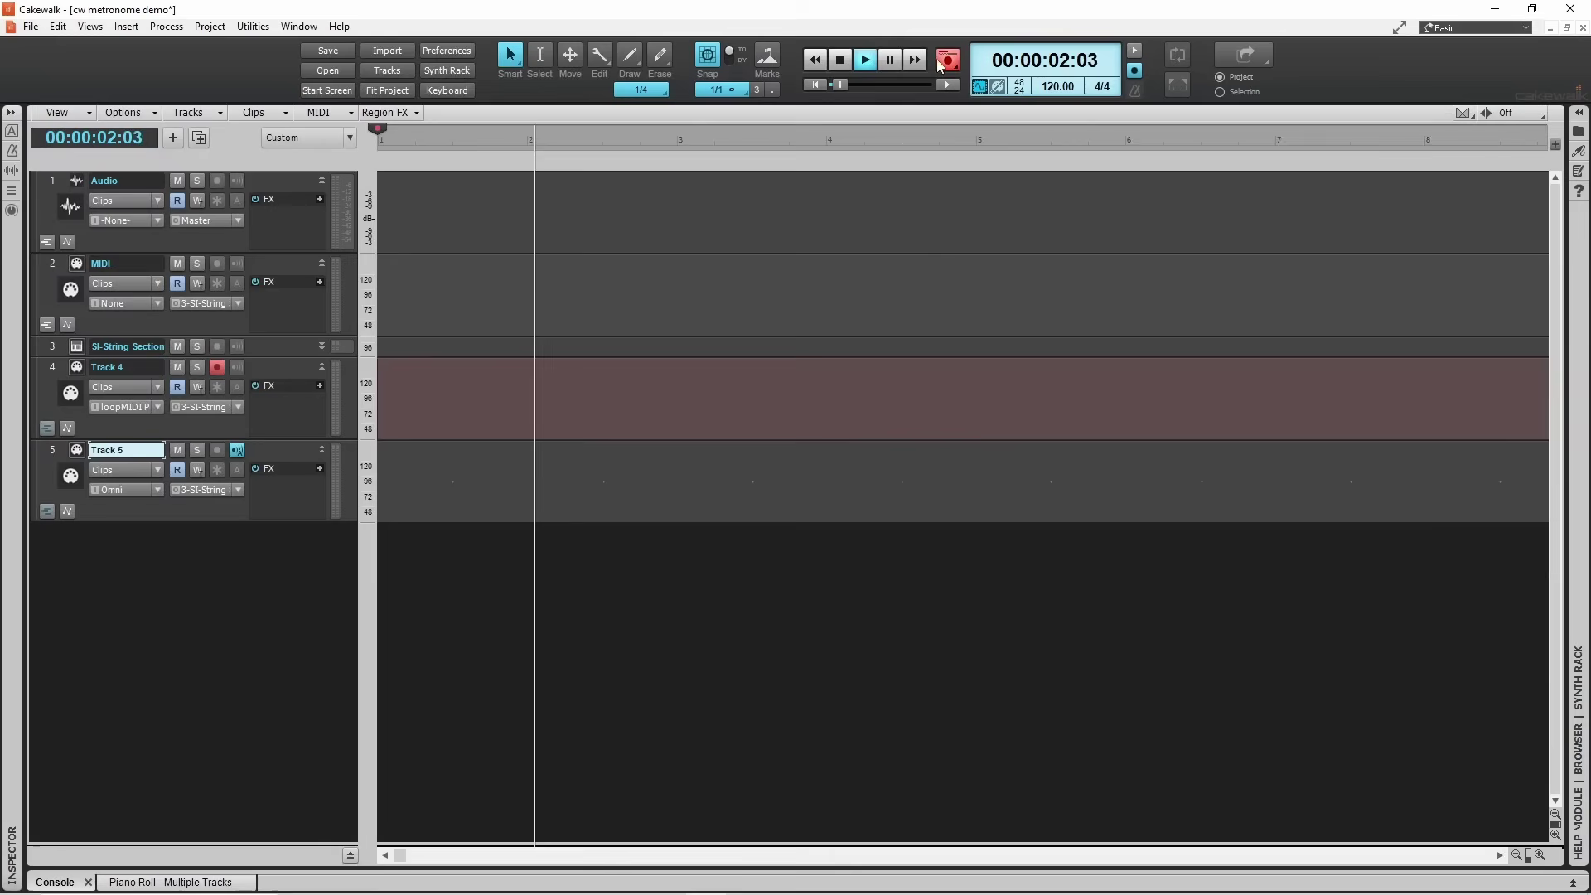
{"action": "left_click", "coordinate": [841, 61]}
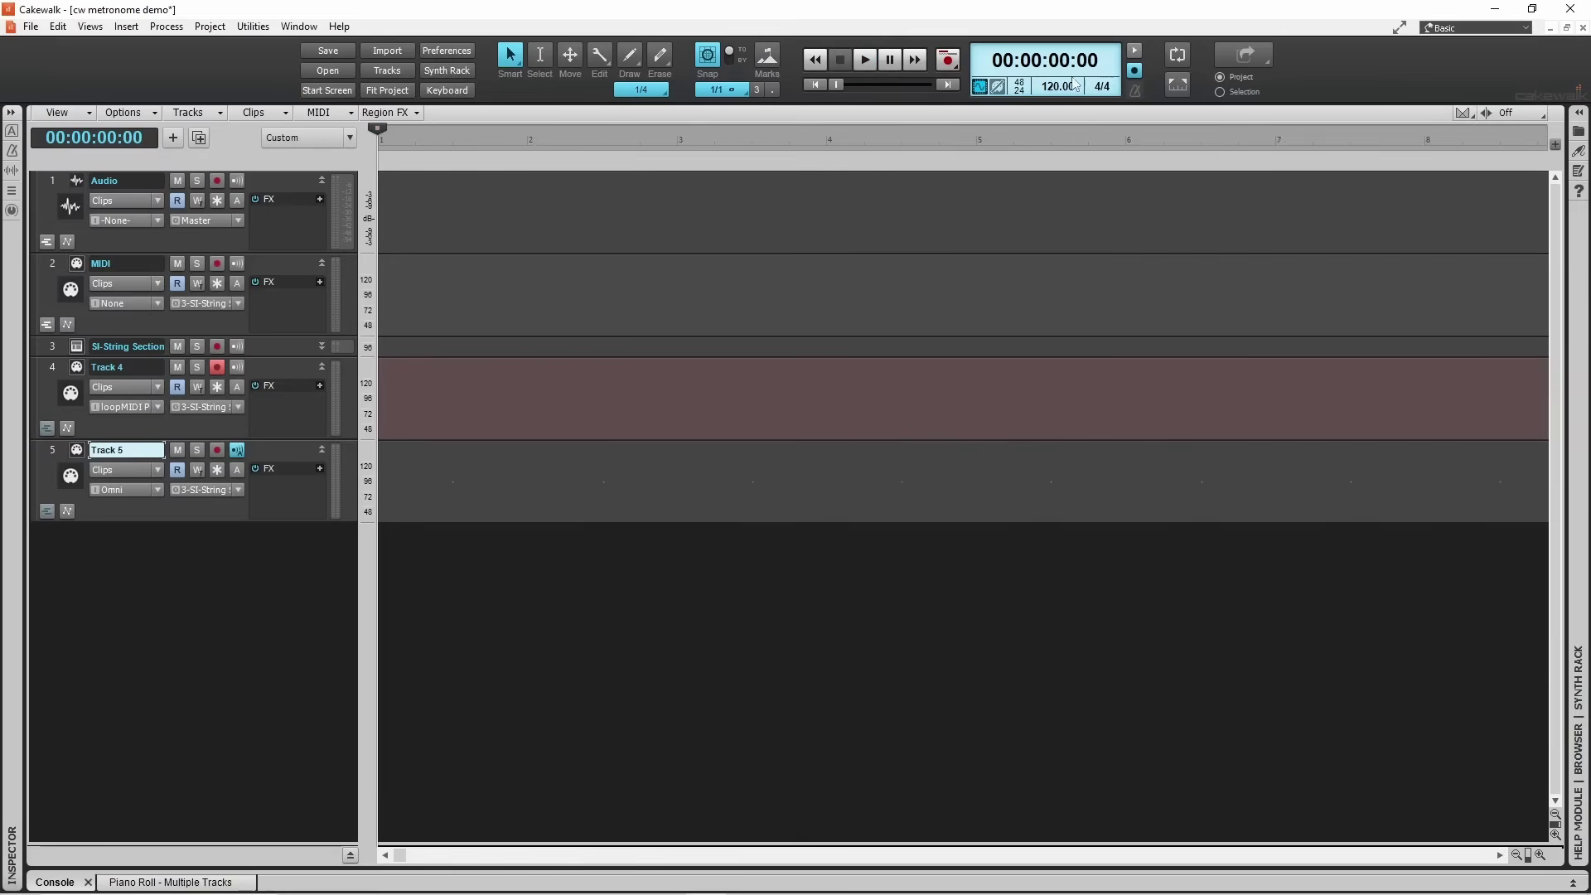
{"action": "left_click", "coordinate": [1136, 89]}
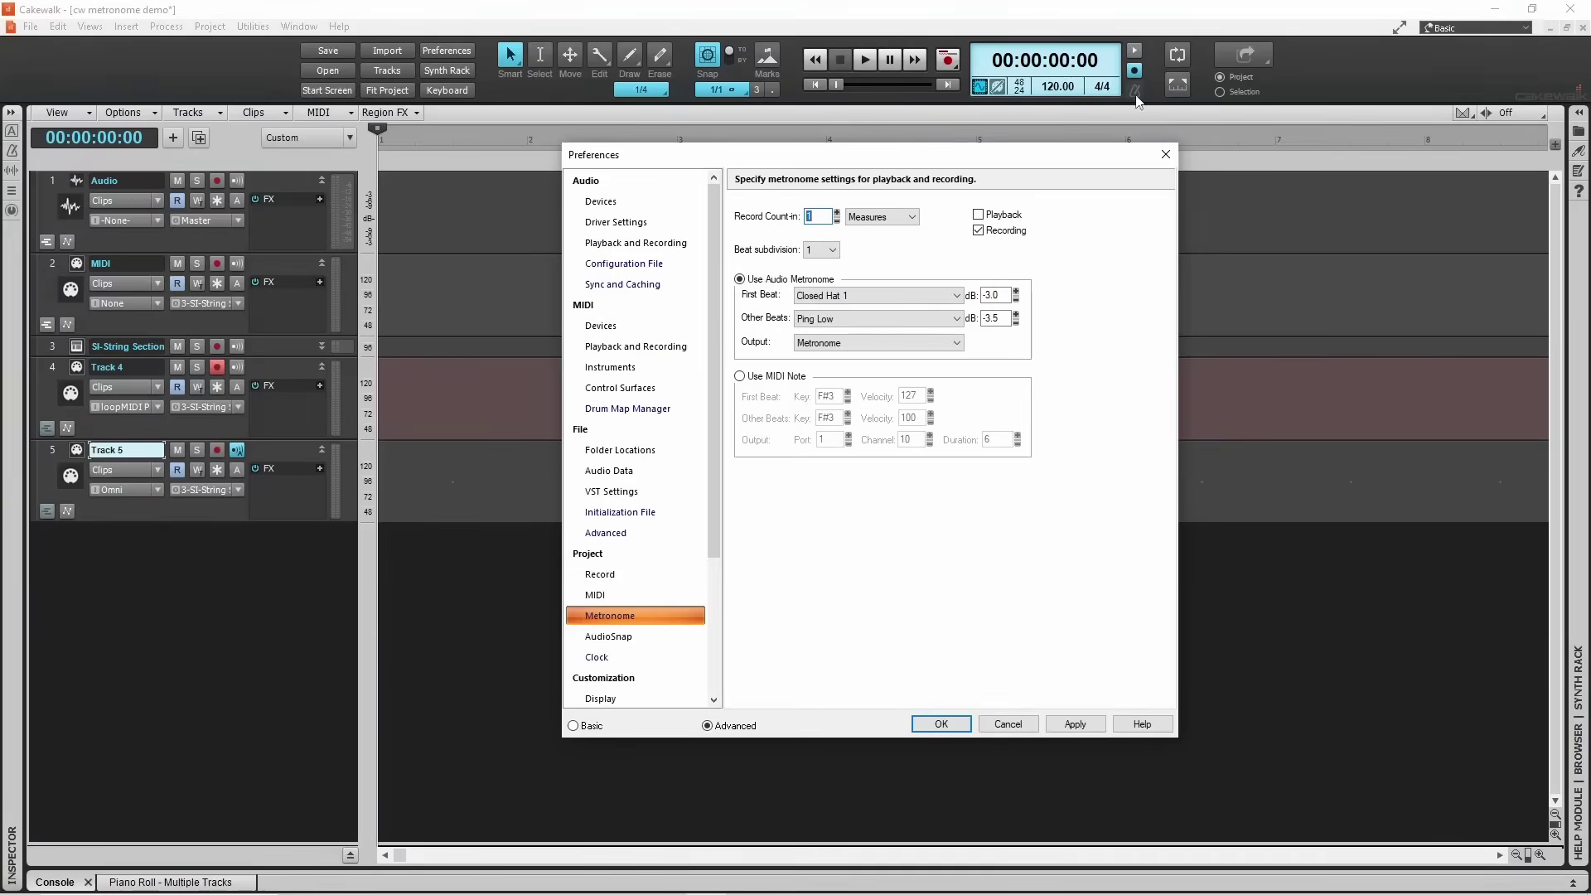
Step: Choose Pedal Hat as the metronome's other-beats click sound
{"action": "left_click", "coordinate": [957, 319]}
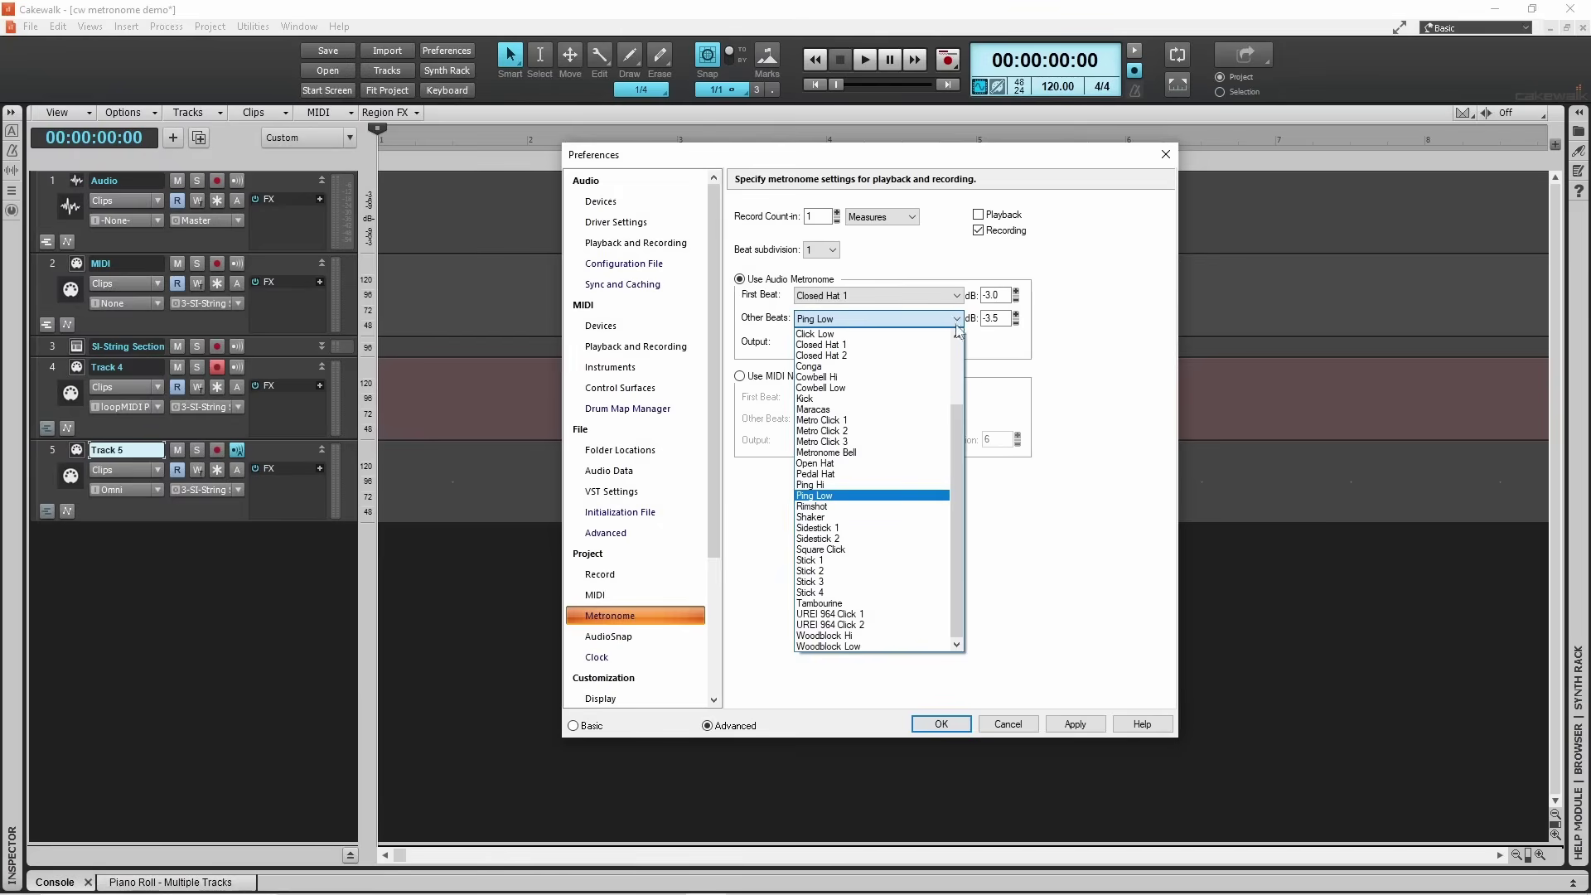
{"action": "left_click", "coordinate": [873, 476]}
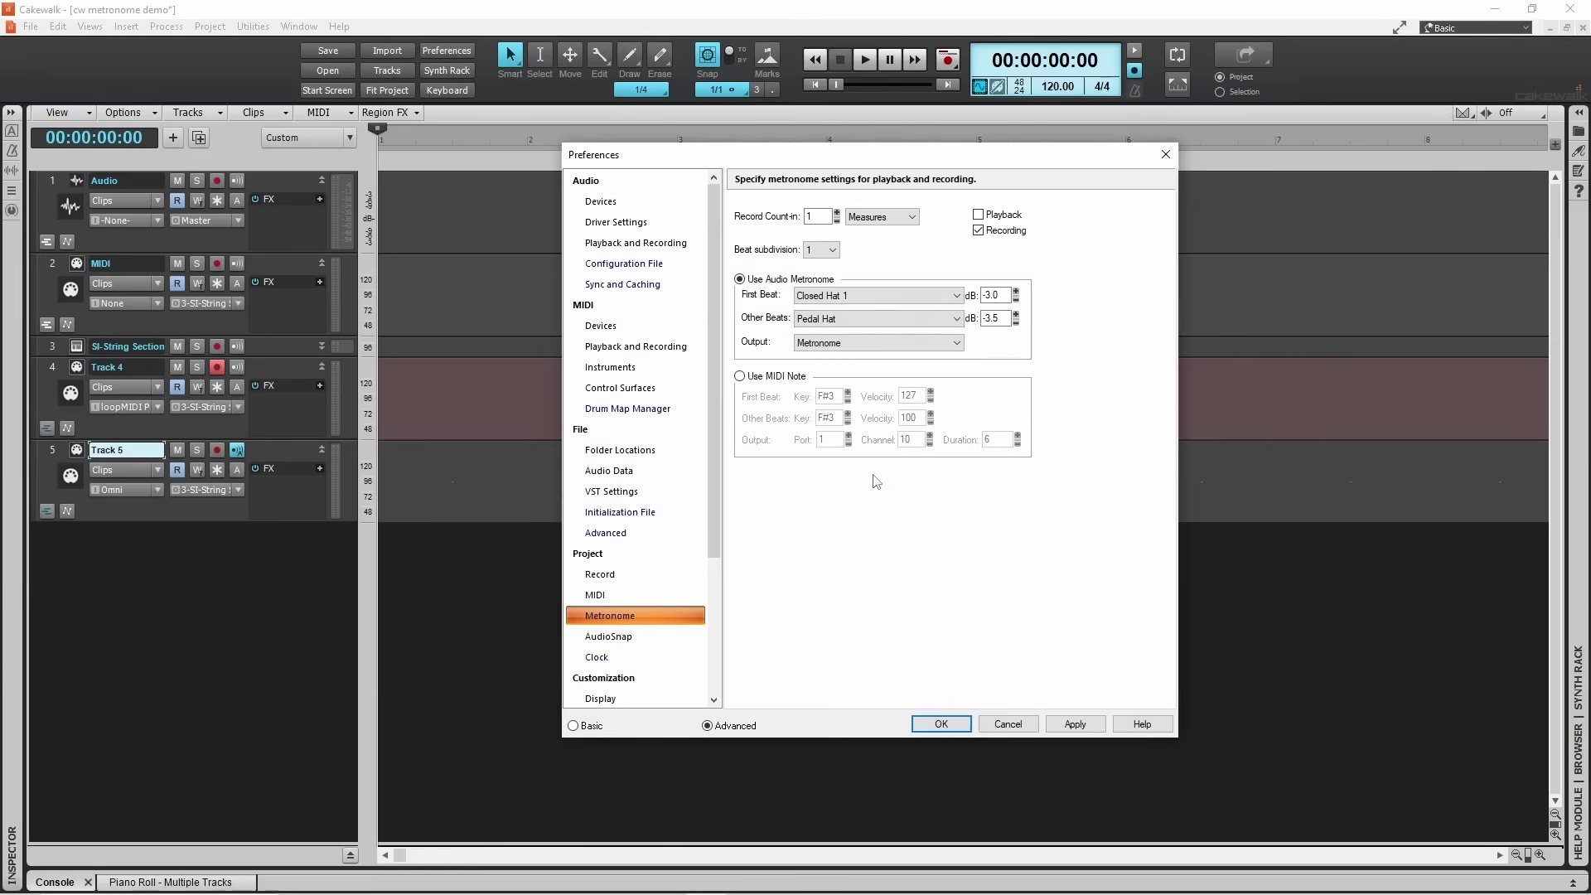
Step: Apply the Closed Hat 1 / Pedal Hat clicks, record a short test pass, and reopen Metronome preferences
{"action": "left_click", "coordinate": [945, 724]}
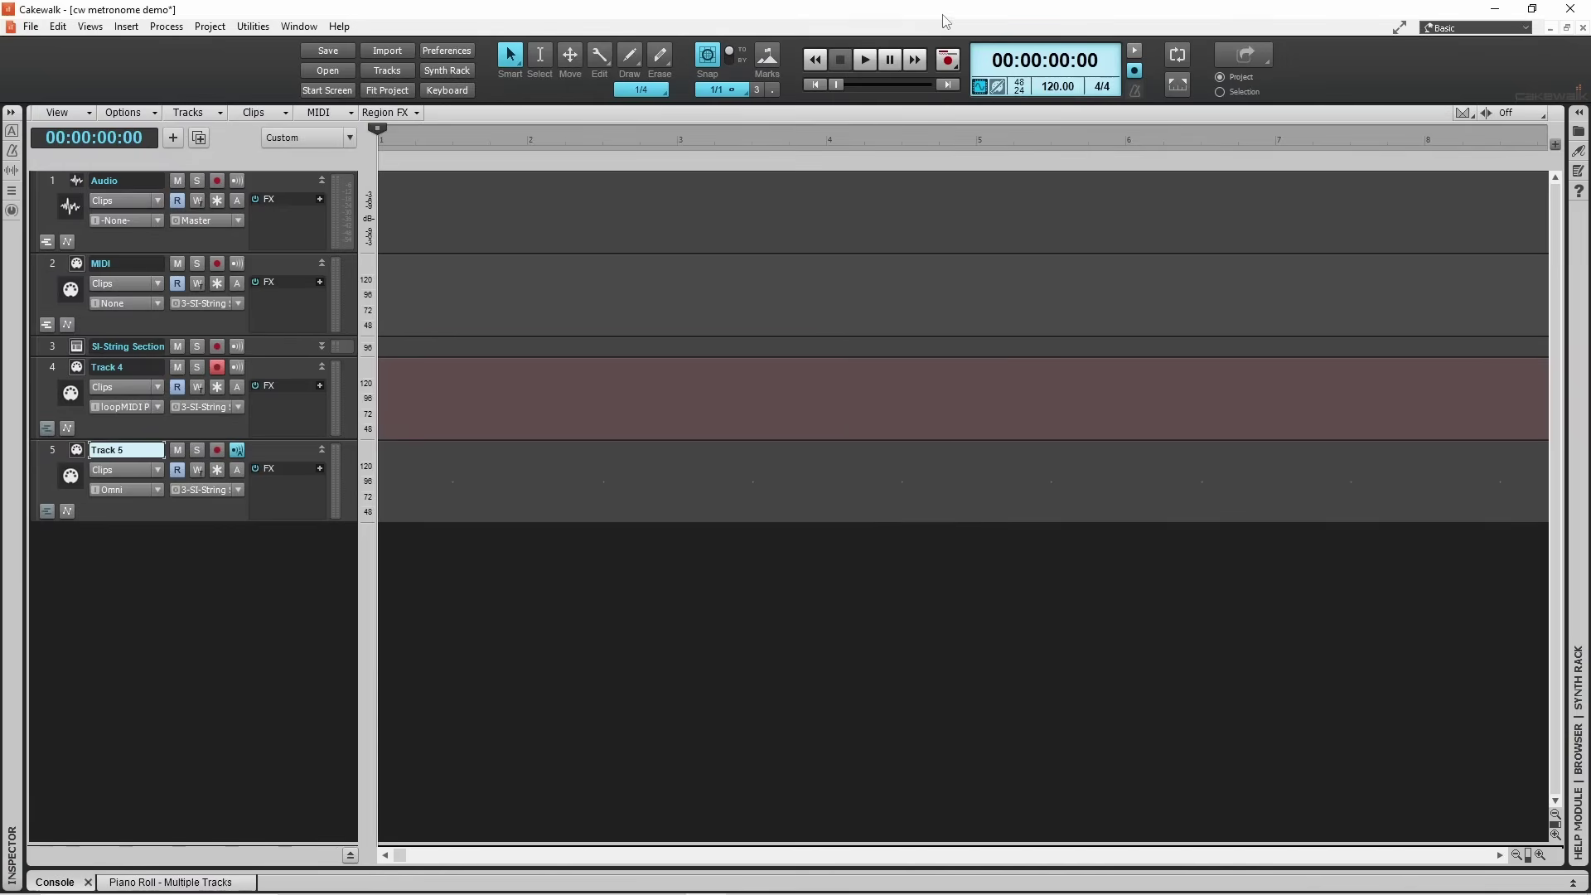
{"action": "left_click", "coordinate": [948, 59]}
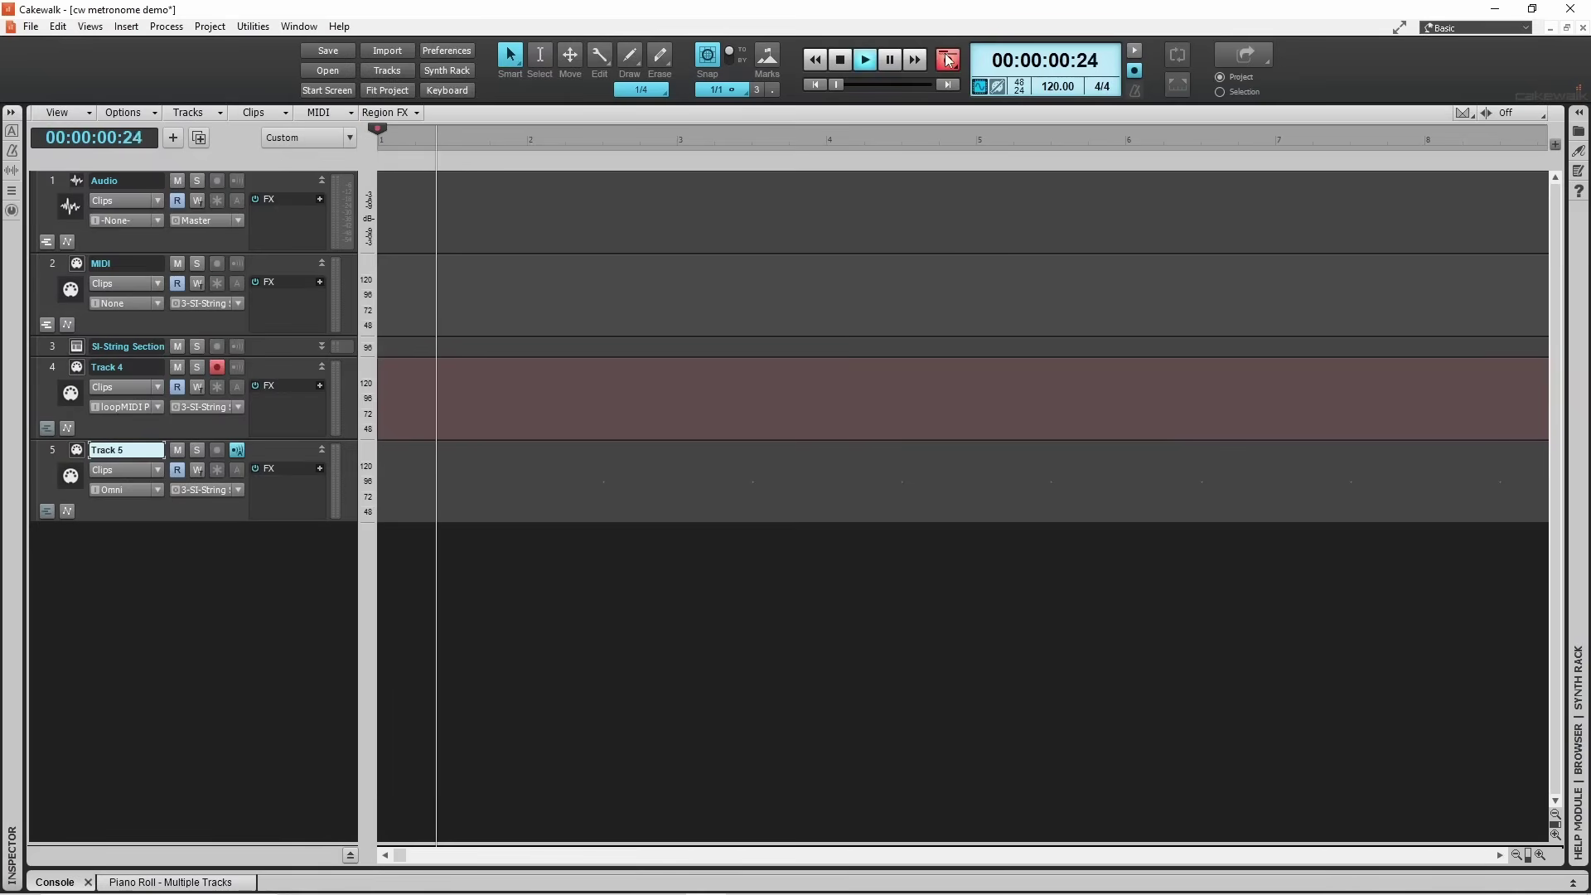
{"action": "left_click", "coordinate": [841, 59]}
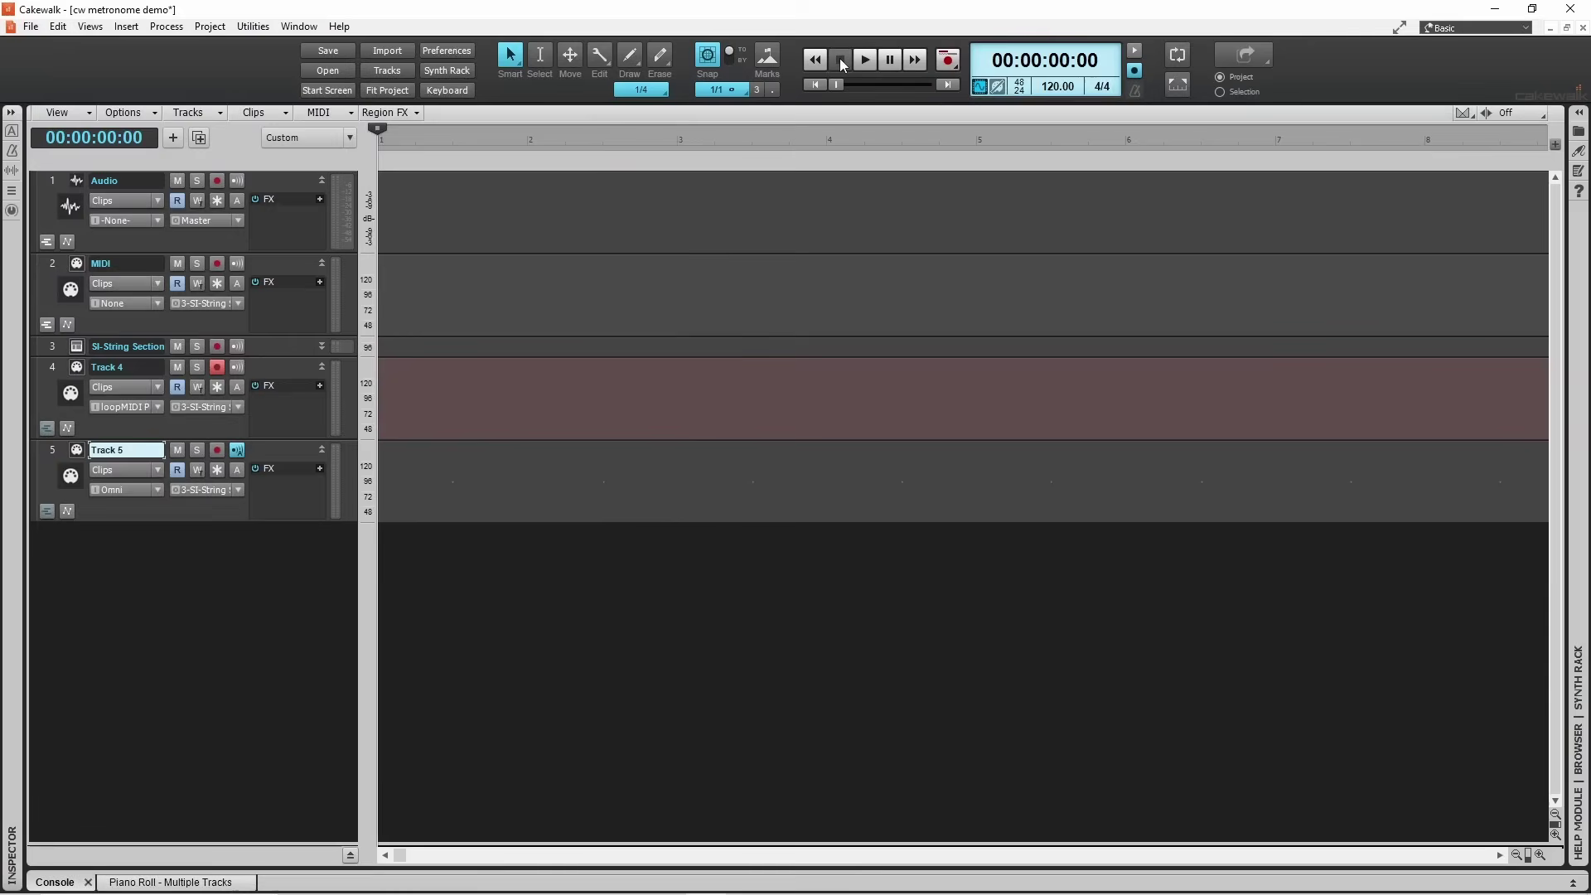
{"action": "right_click", "coordinate": [1134, 90]}
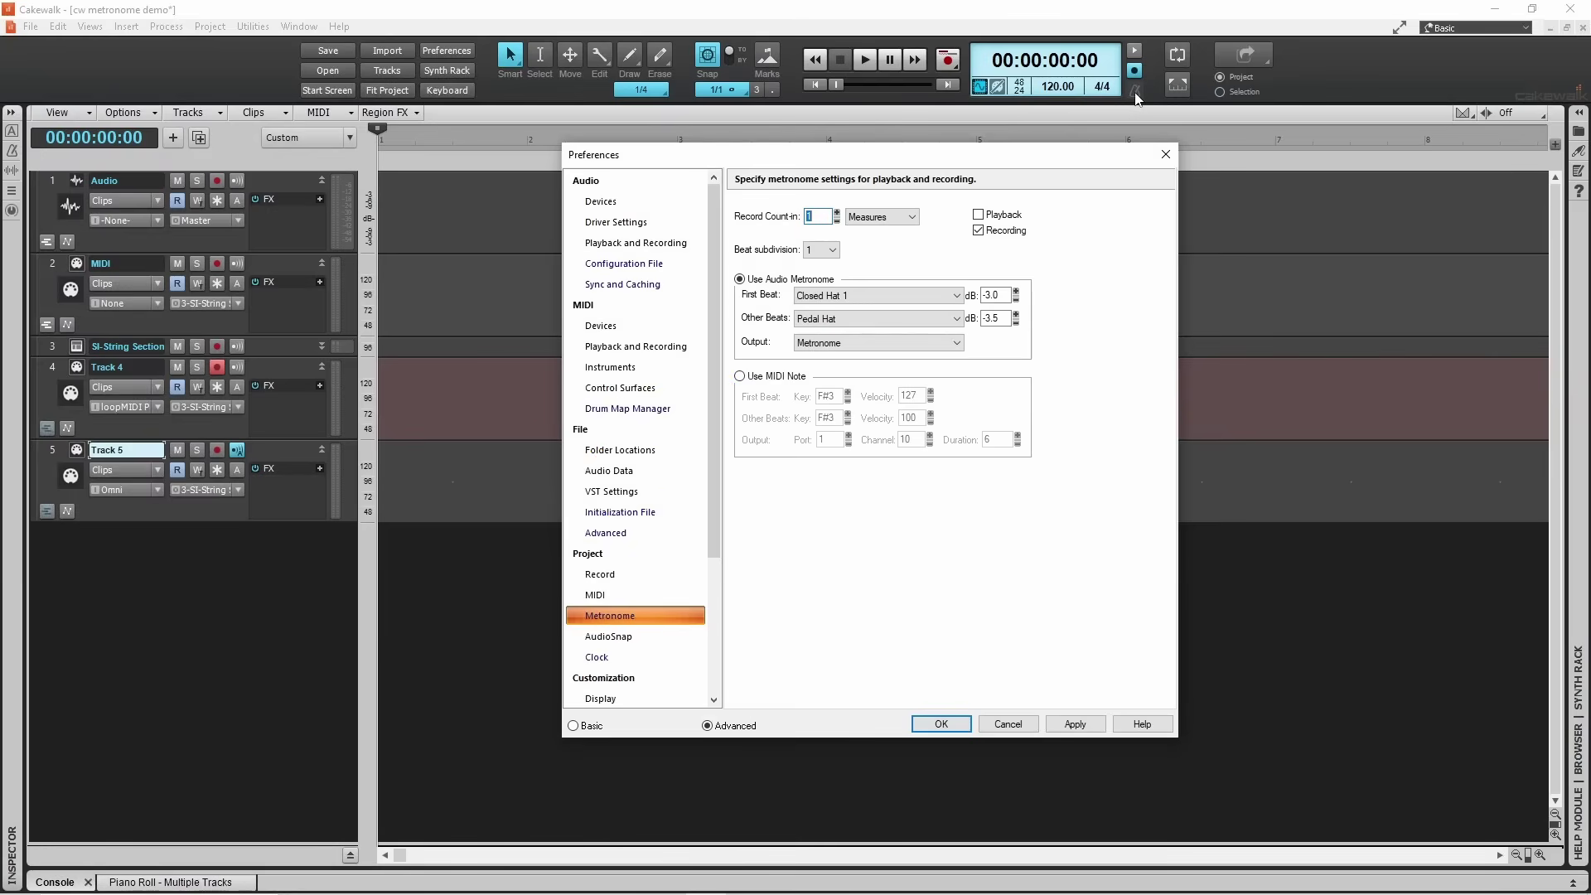
Step: Switch the metronome to Use MIDI Note with first beat C3, other beats A2, channel 1
{"action": "left_click", "coordinate": [740, 376]}
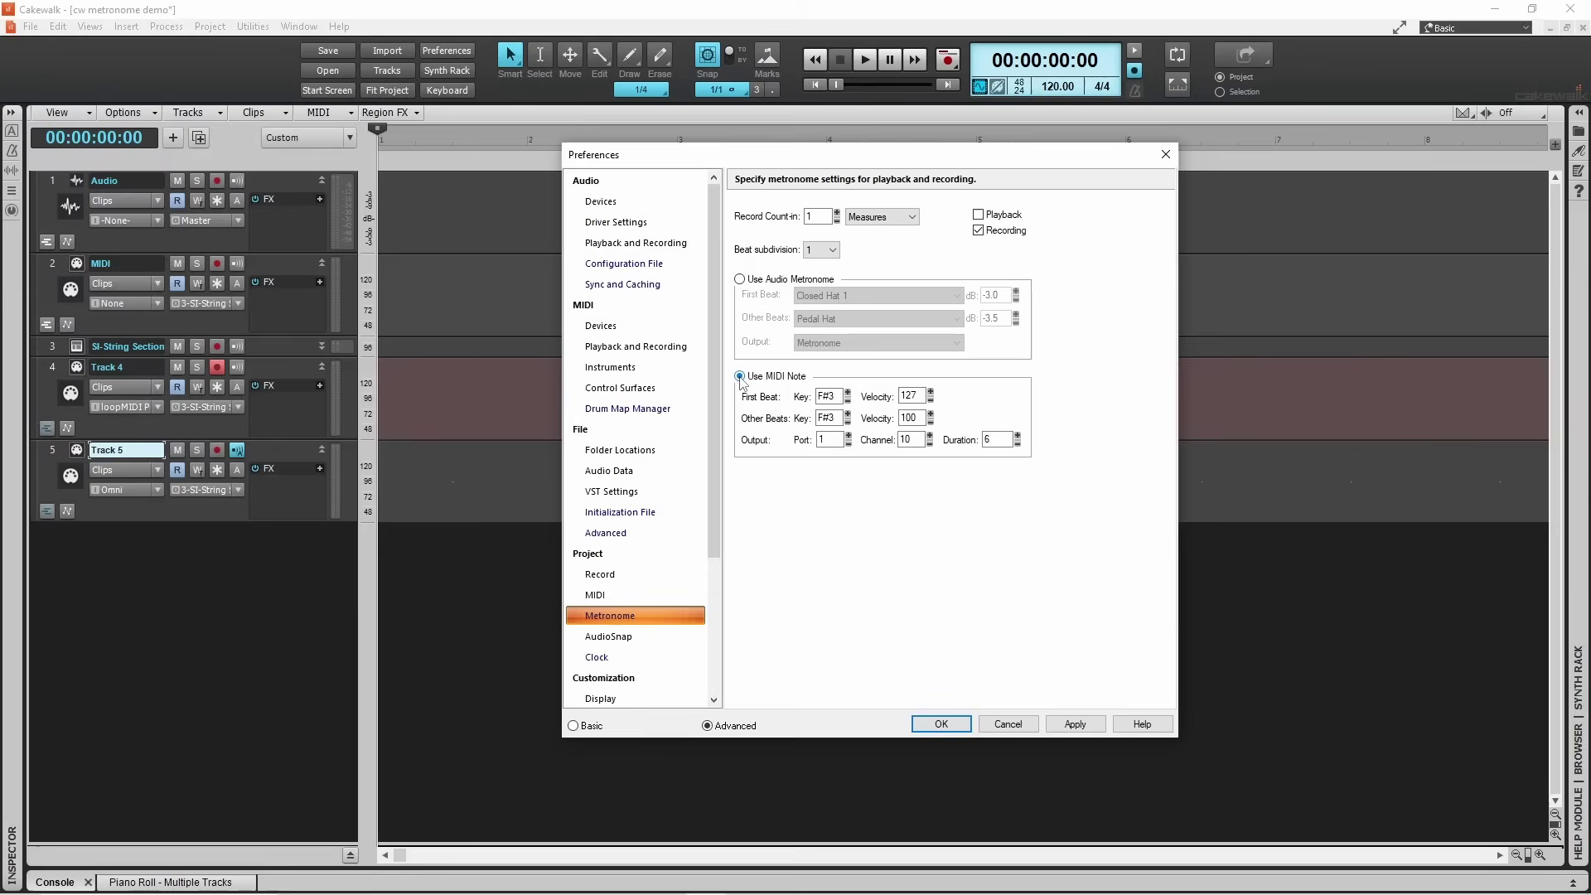
{"action": "left_click", "coordinate": [829, 396]}
{"action": "key", "text": "BackSpace"}
{"action": "key", "text": "BackSpace"}
{"action": "type", "text": "C"}
{"action": "left_click", "coordinate": [829, 418]}
{"action": "key", "text": "BackSpace"}
{"action": "key", "text": "BackSpace"}
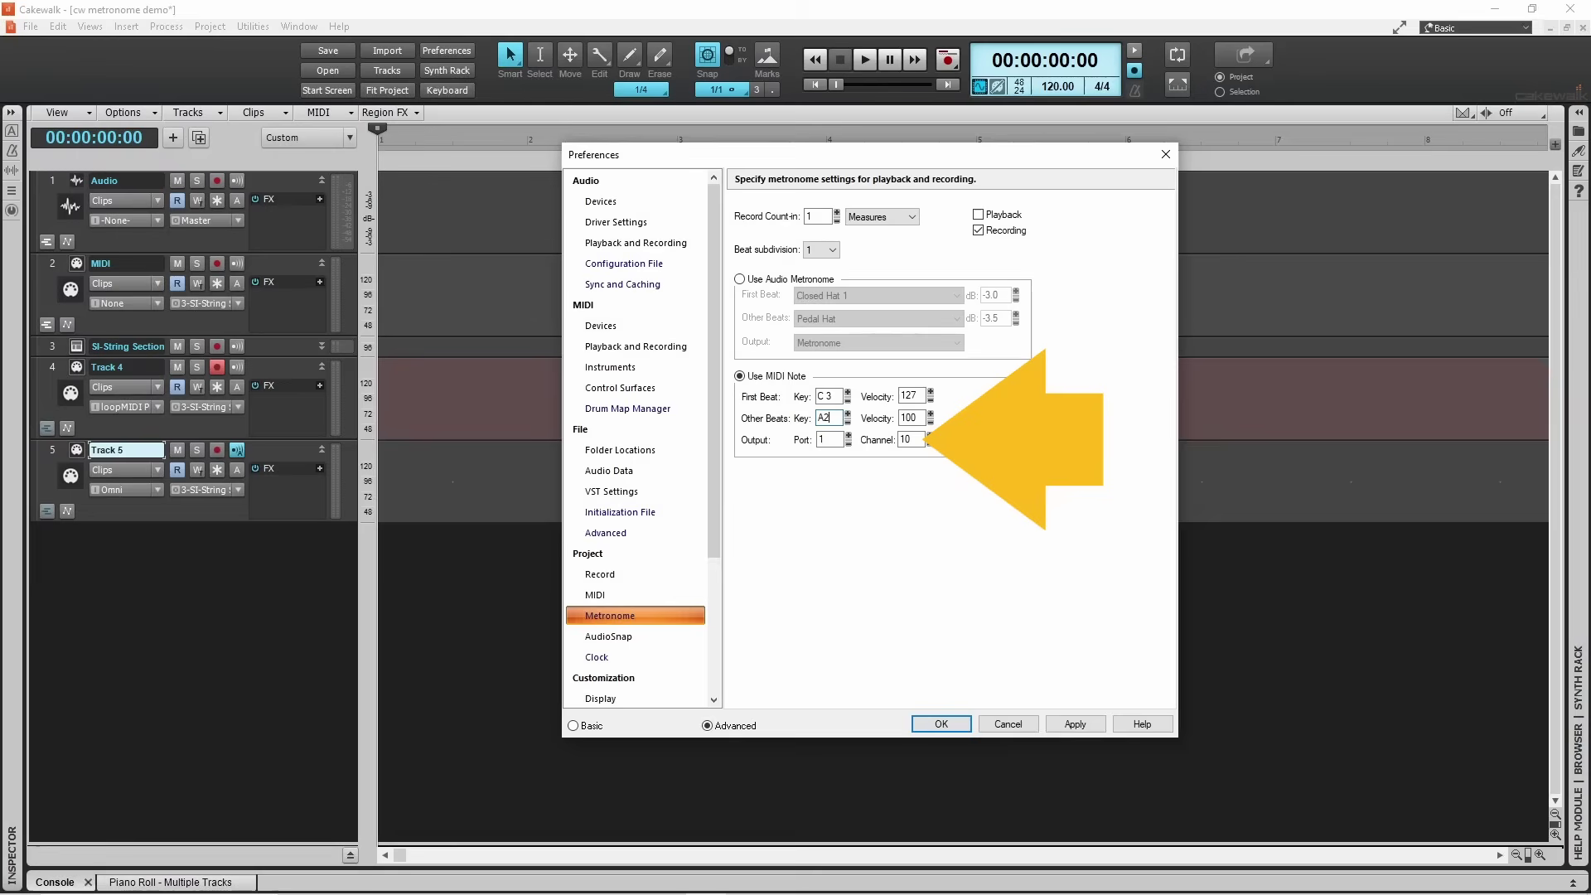
{"action": "double_click", "coordinate": [919, 439]}
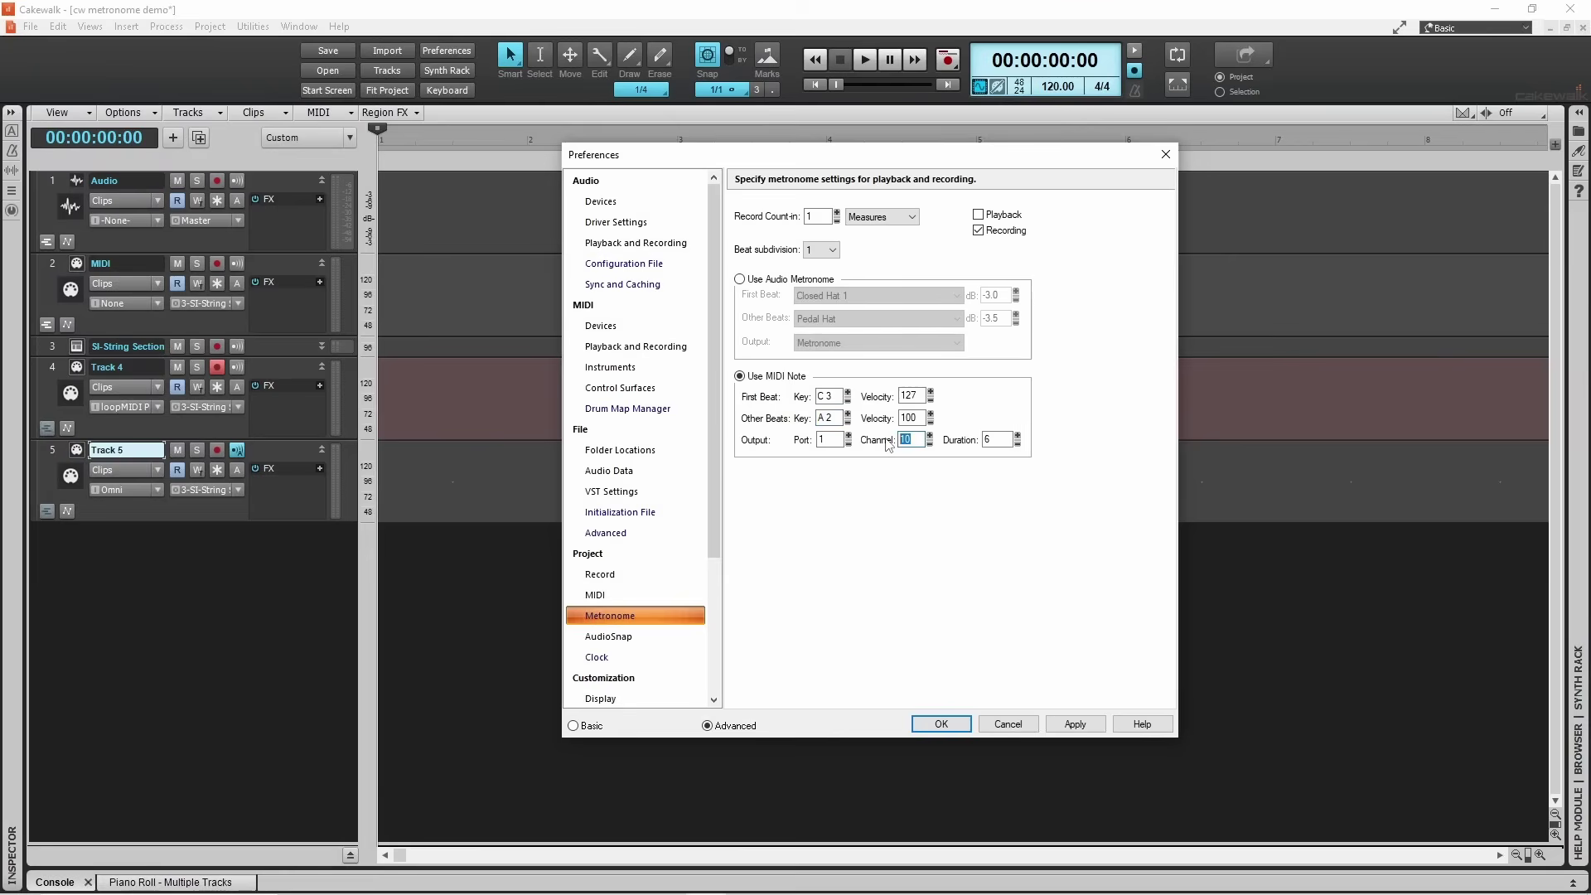
{"action": "type", "text": "1"}
Step: View the Project > MIDI page with its sync, timecode and machine control settings
{"action": "left_click", "coordinate": [600, 596]}
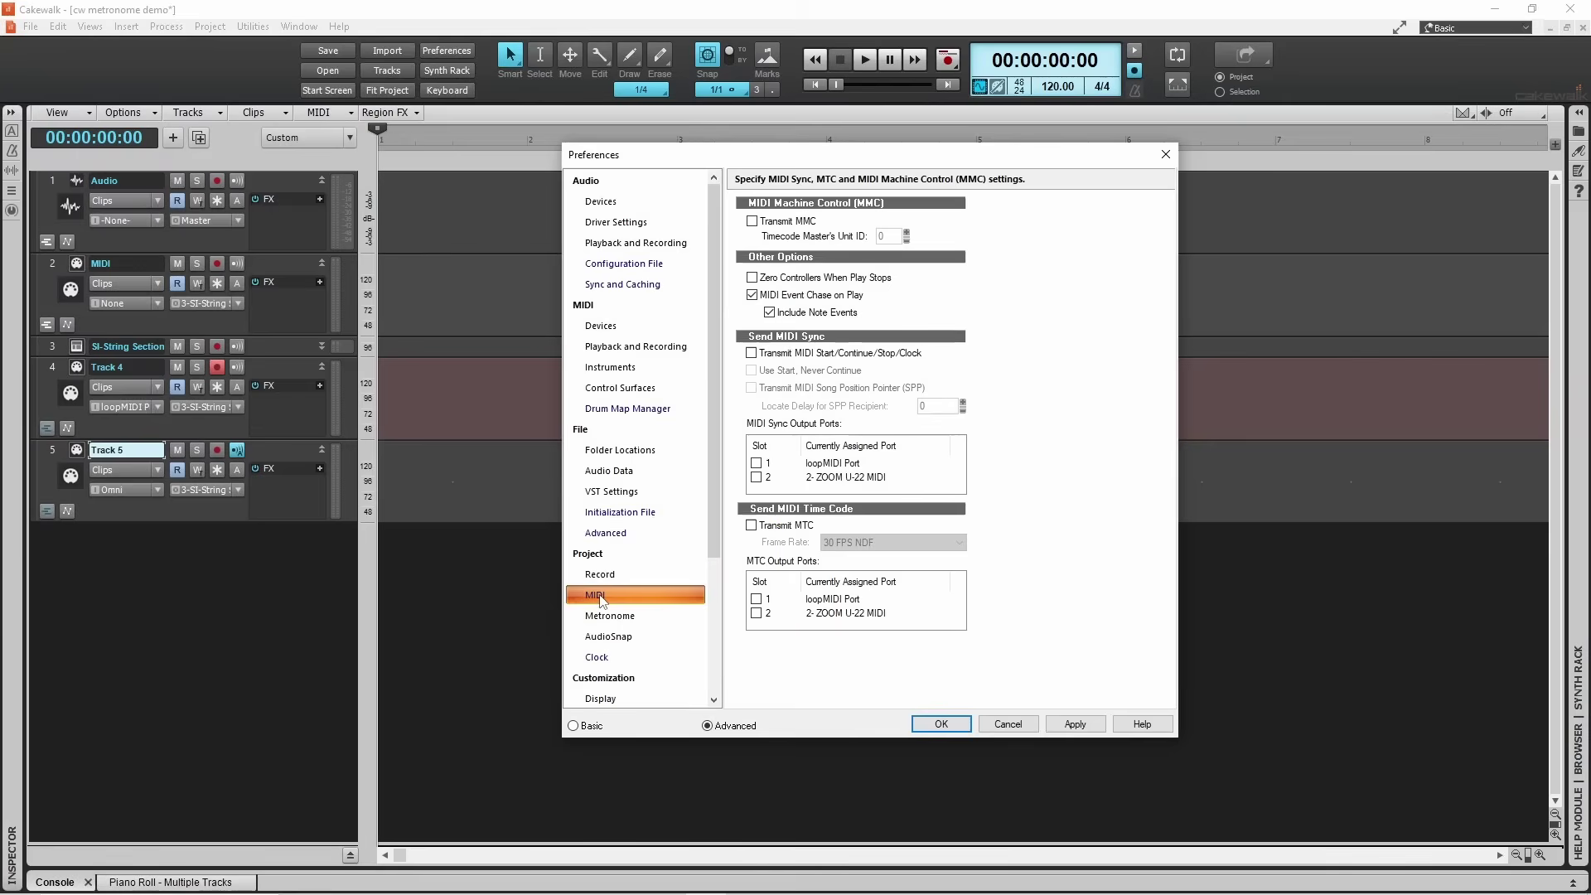
Step: Back on the Project > Metronome page, set the MIDI metronome output port to 1
{"action": "left_click", "coordinate": [607, 620]}
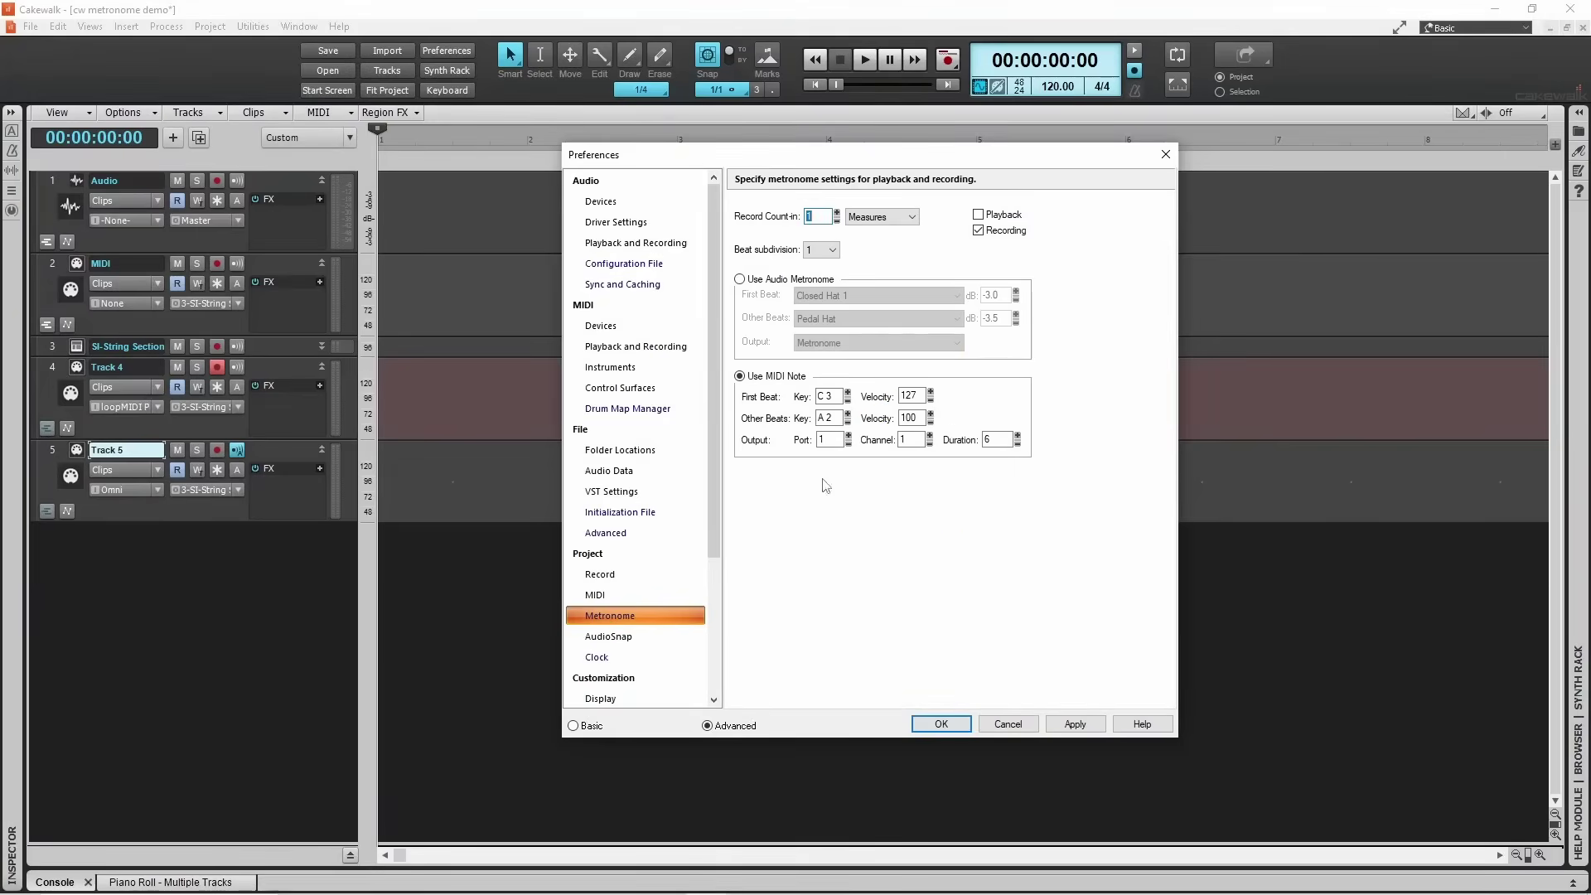
{"action": "left_click", "coordinate": [835, 441]}
{"action": "key", "text": "BackSpace"}
{"action": "type", "text": "1"}
Step: Apply the MIDI metronome, enable Metronome During Playback, test playback, and reopen Metronome preferences
{"action": "left_click", "coordinate": [955, 727]}
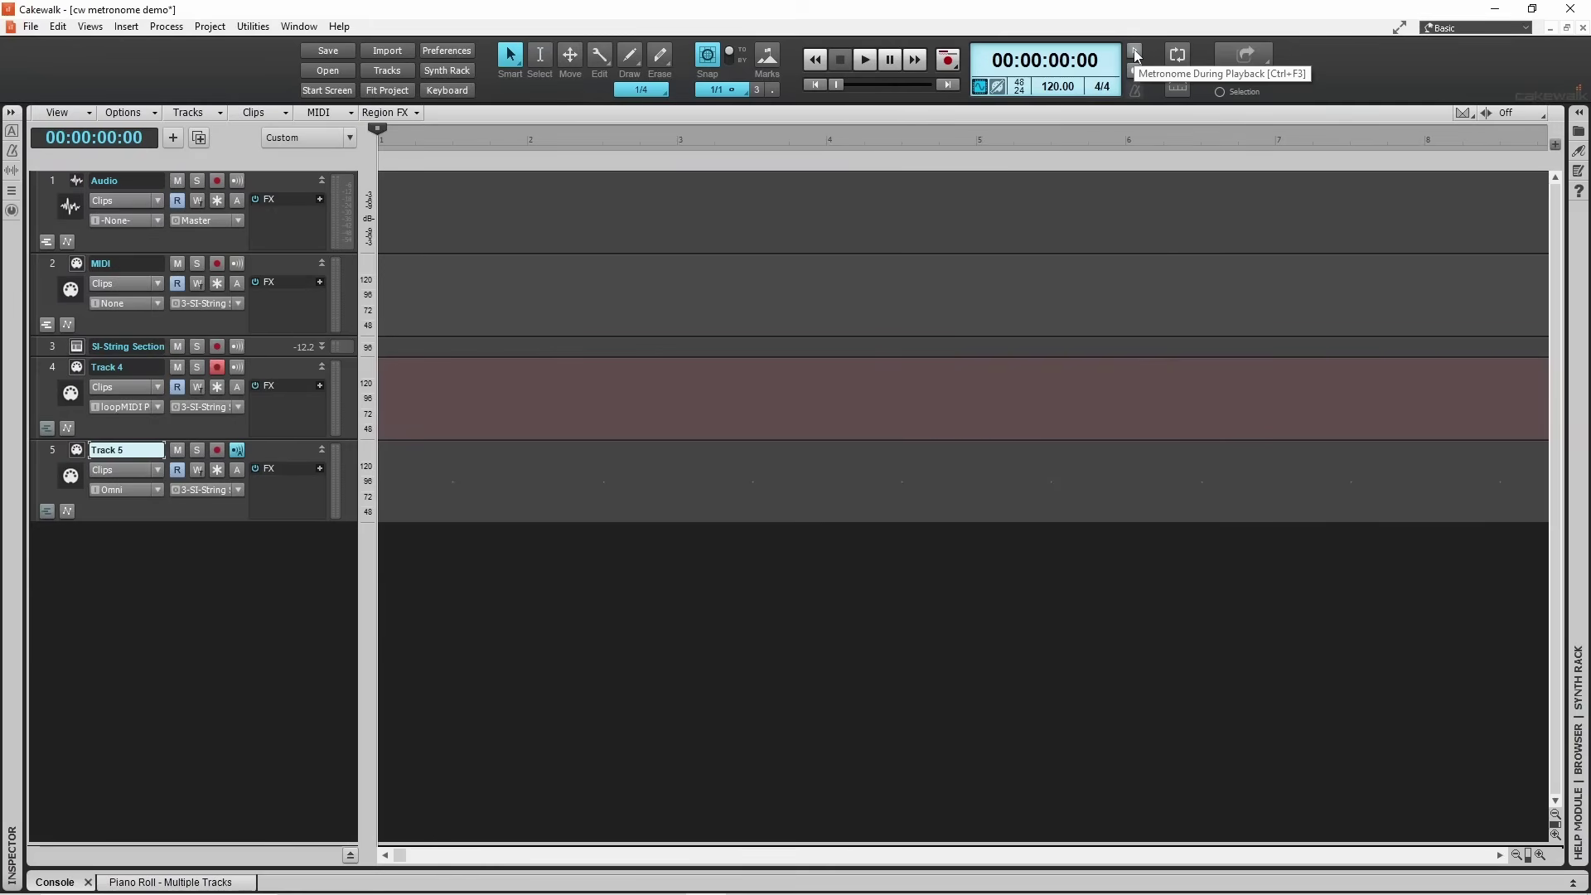
{"action": "left_click", "coordinate": [1134, 53]}
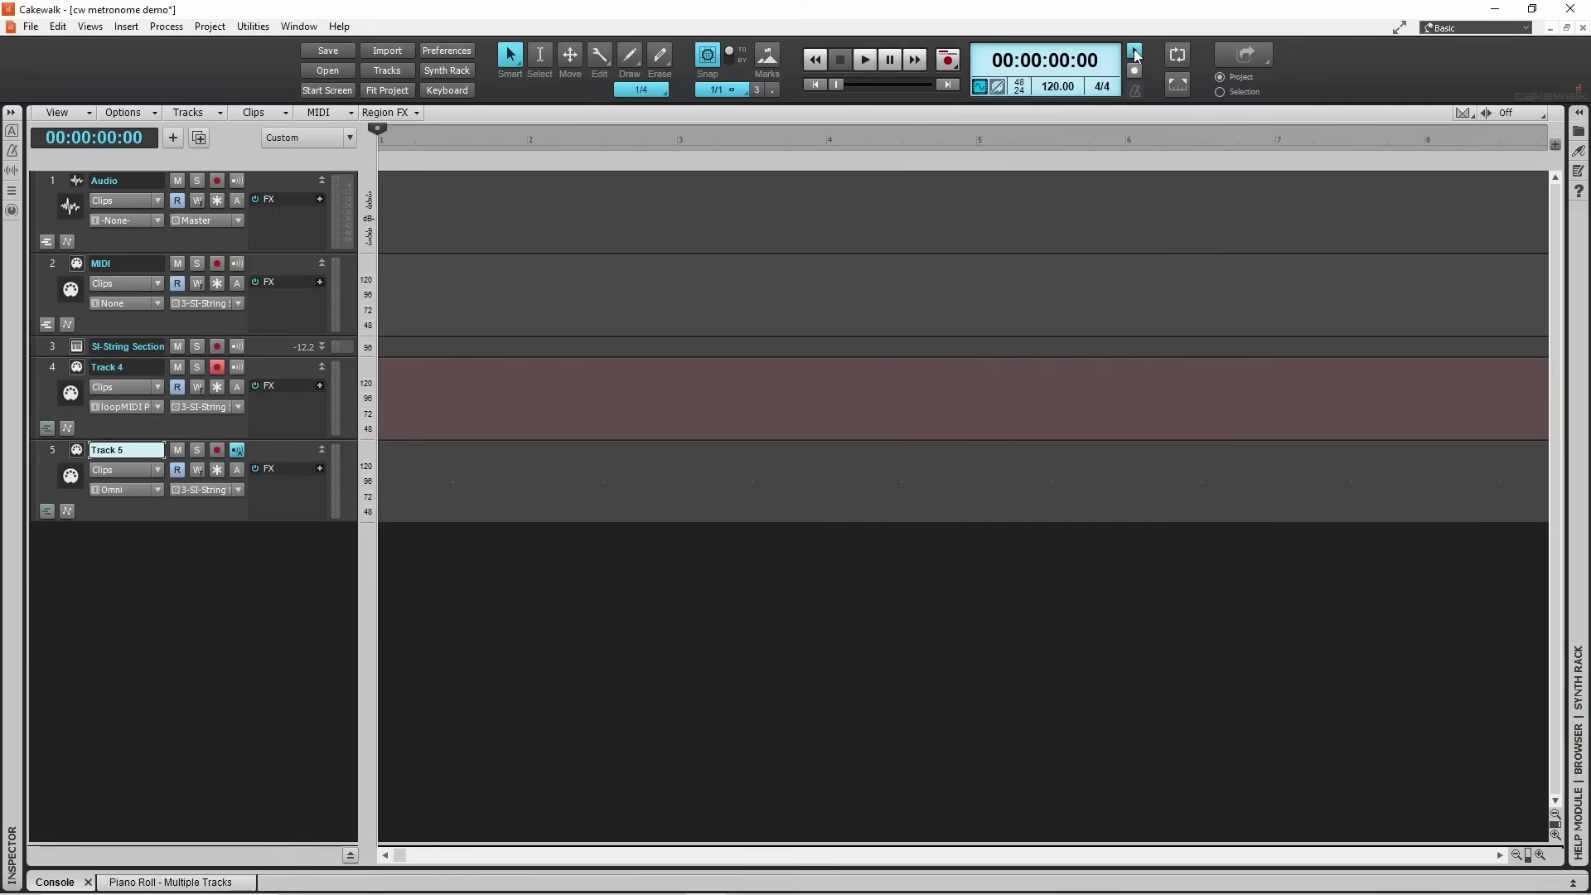
{"action": "left_click", "coordinate": [863, 68]}
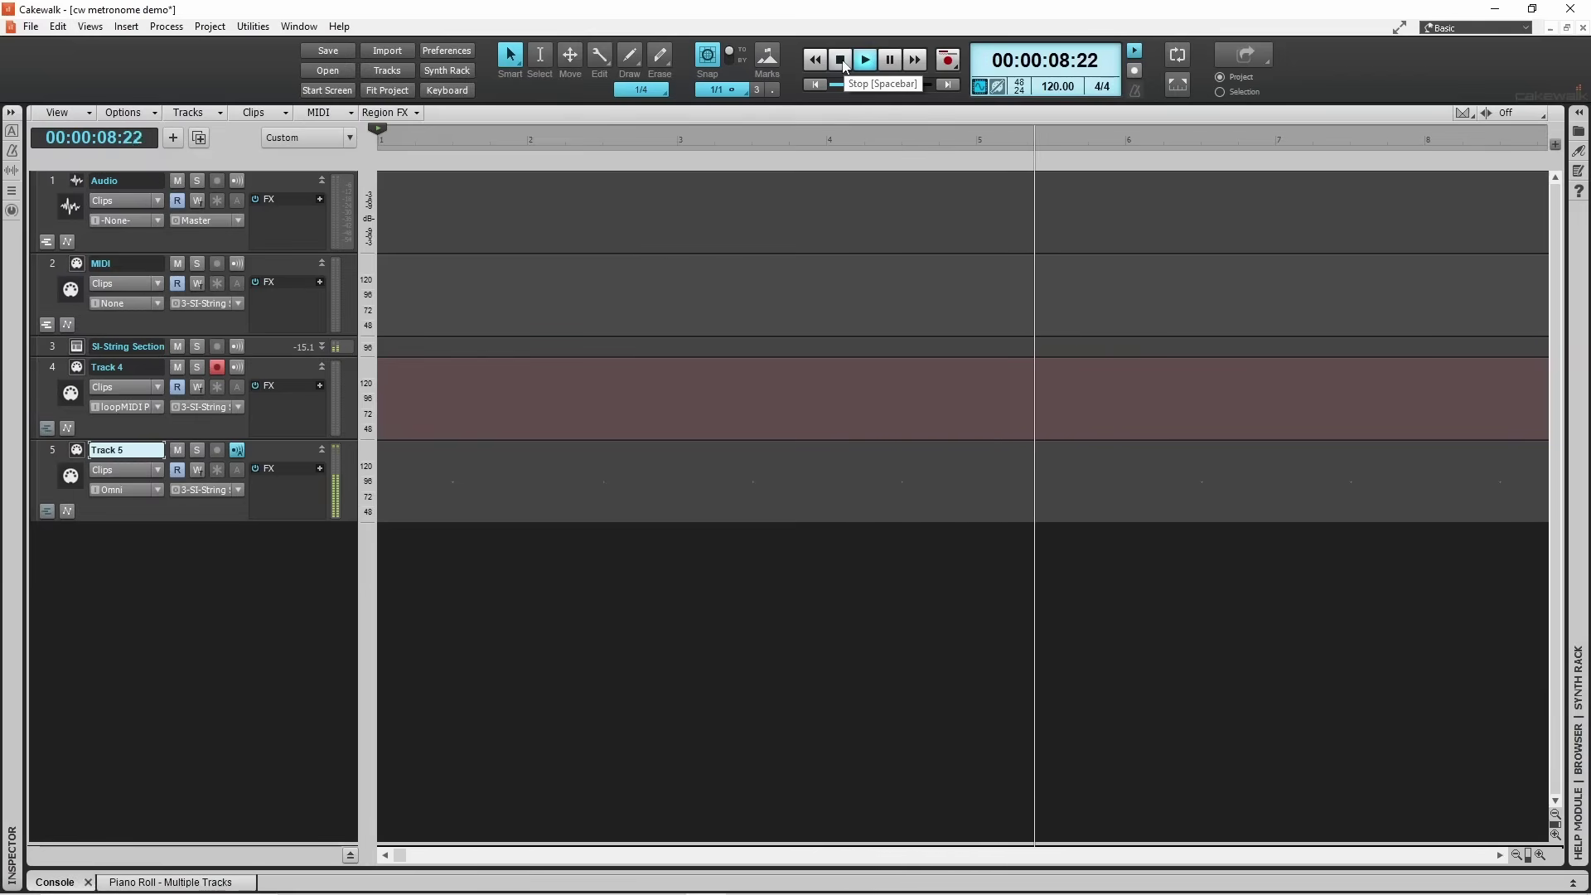
{"action": "left_click", "coordinate": [840, 61]}
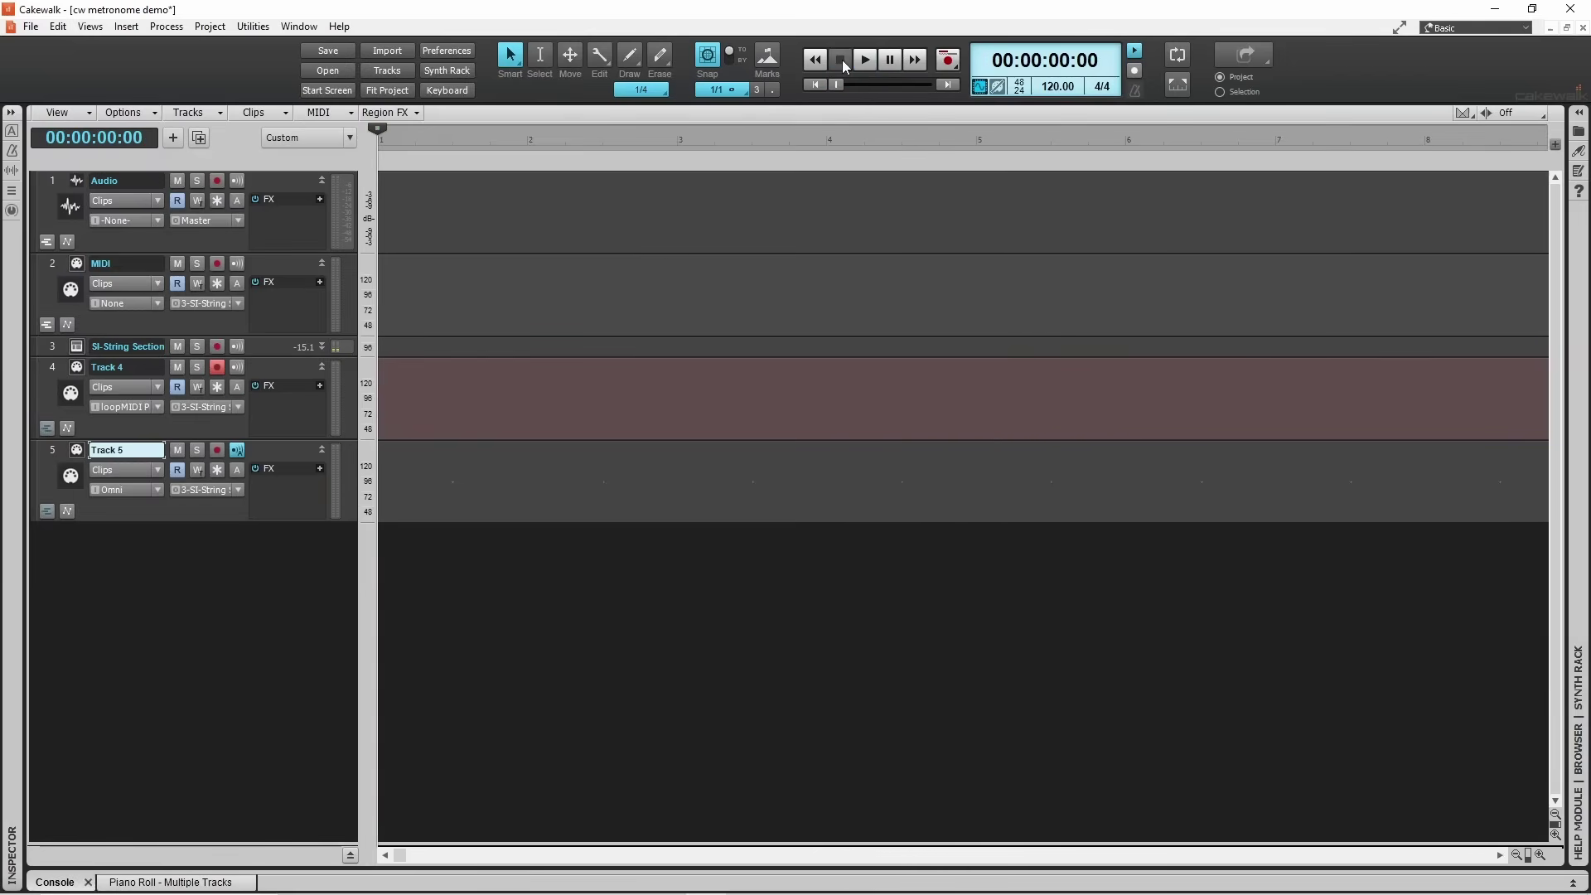
{"action": "right_click", "coordinate": [1134, 91]}
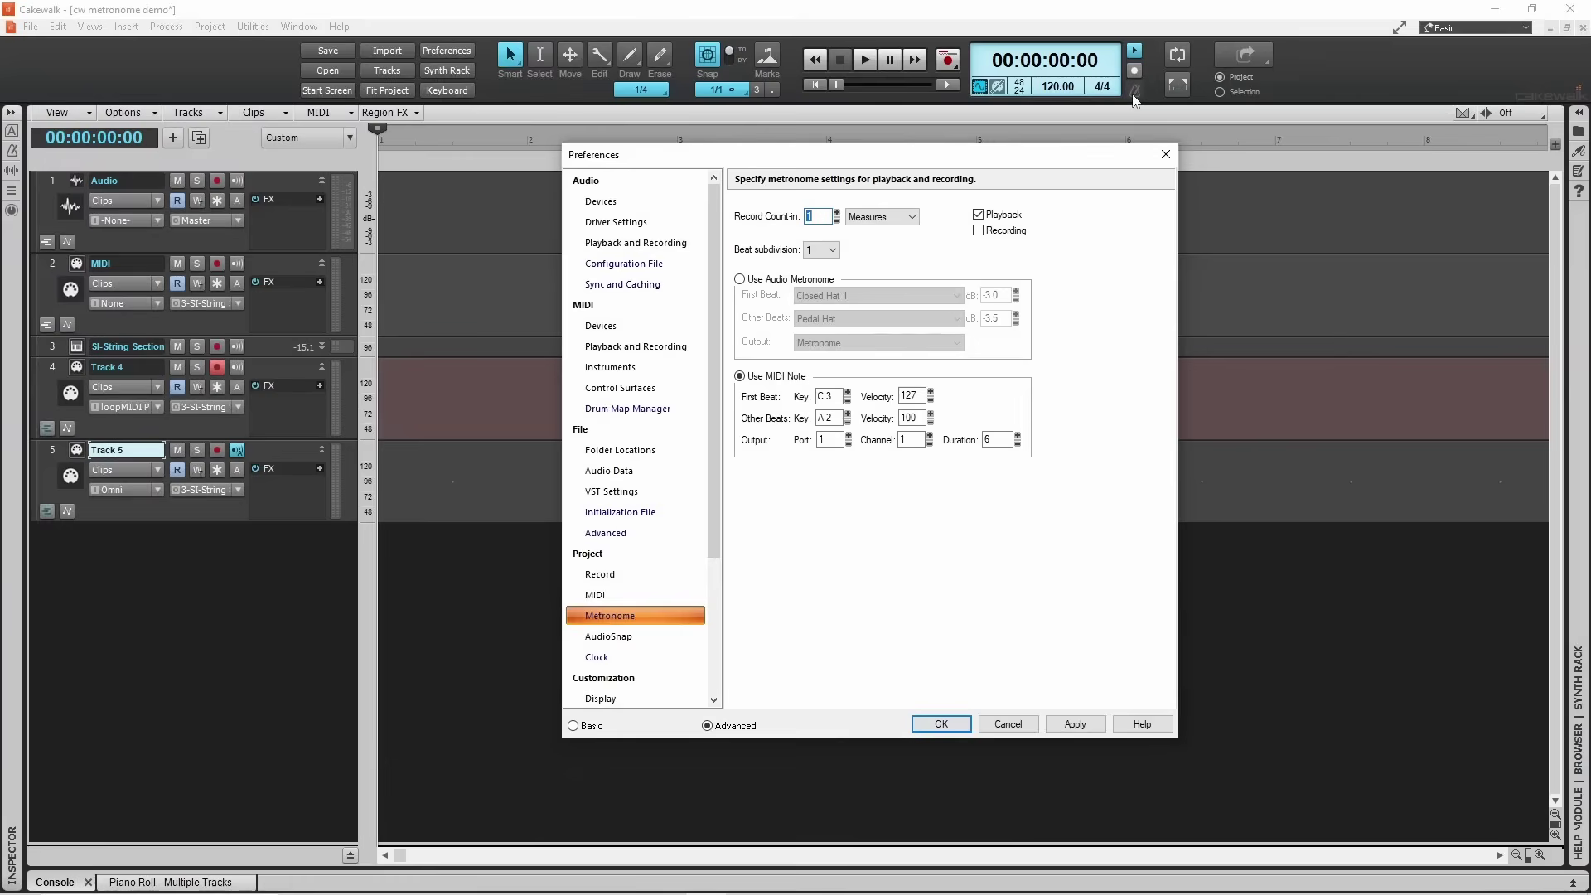